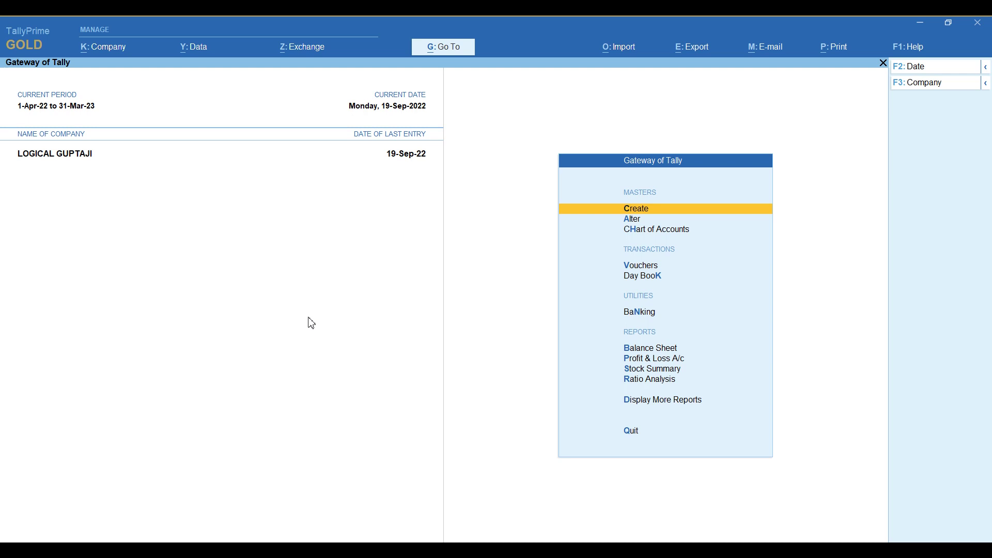
Open a new sales voucher with Abc as the party account and accept its party details
key(Down)
key(Down)
key(Down)
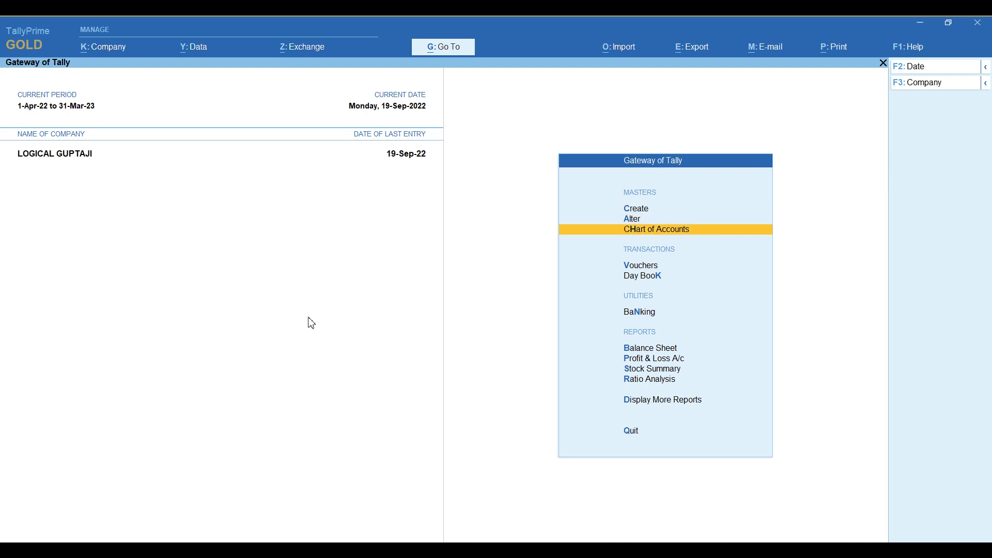
key(Return)
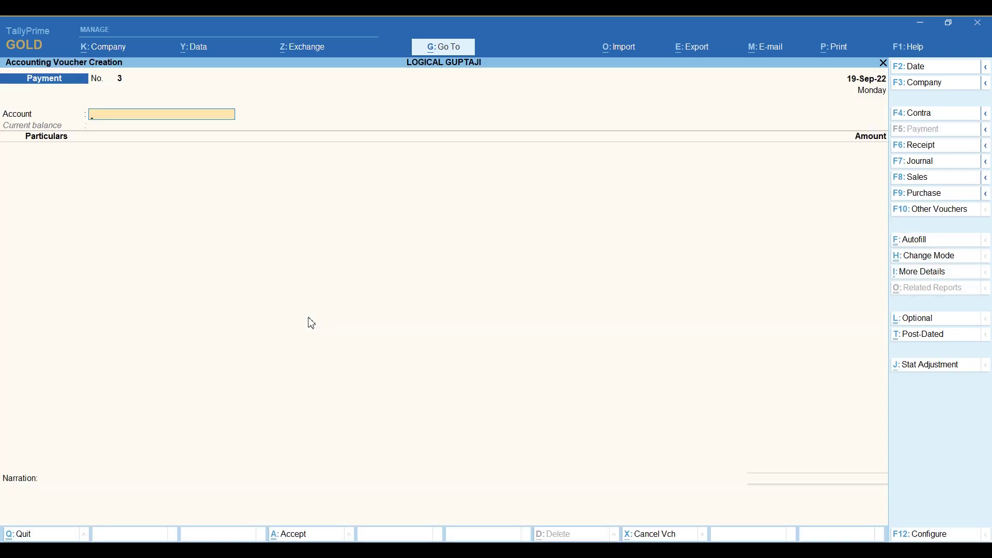
key(F8)
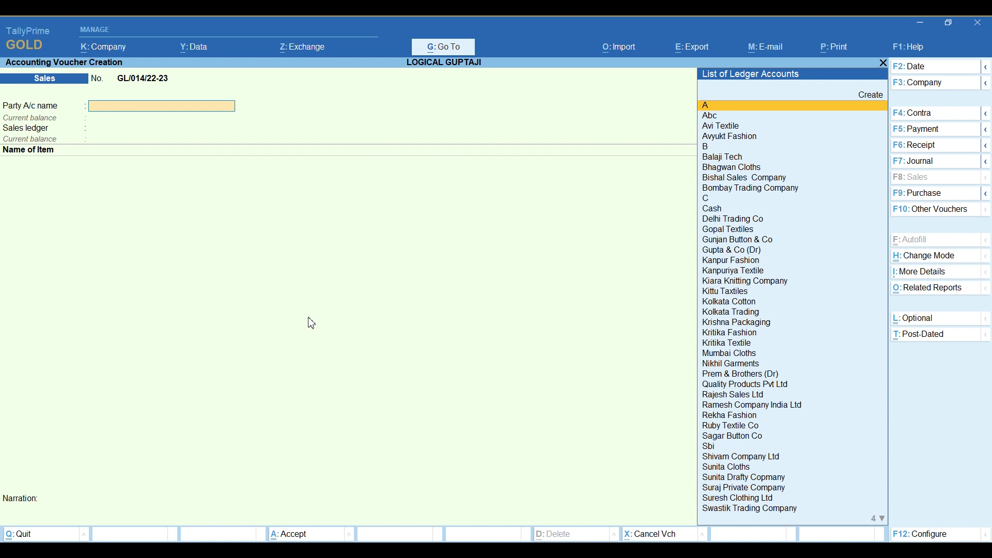
text(A)
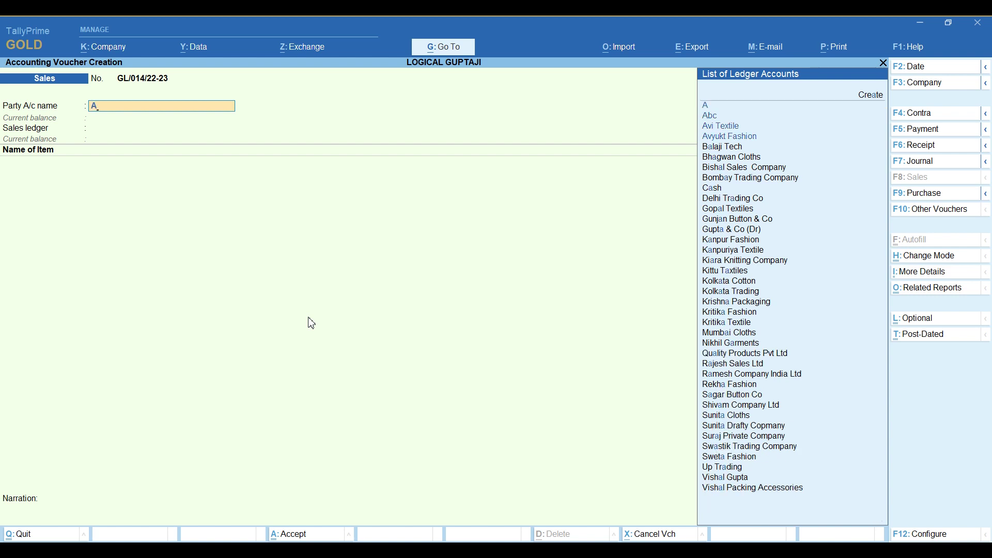
key(Down)
key(Return)
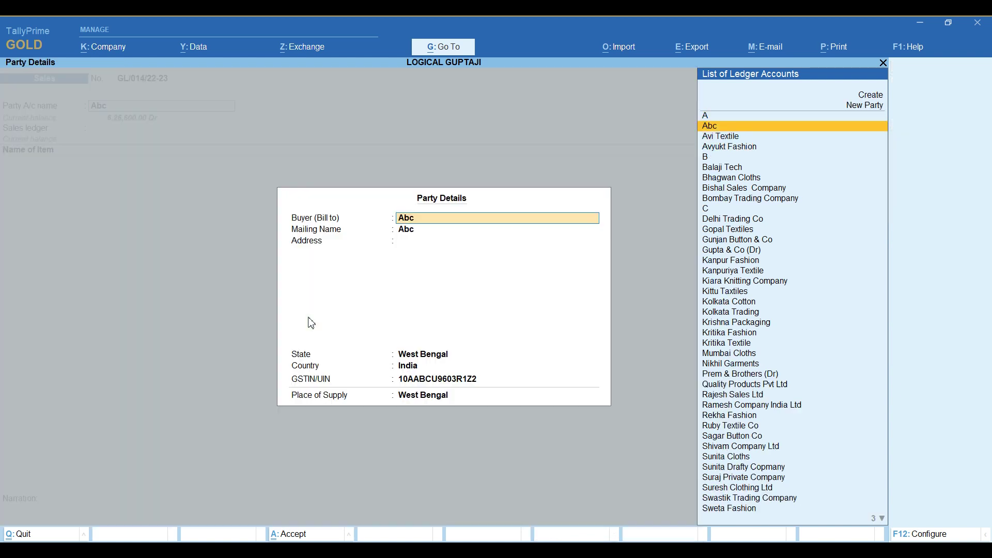
key(ctrl+a)
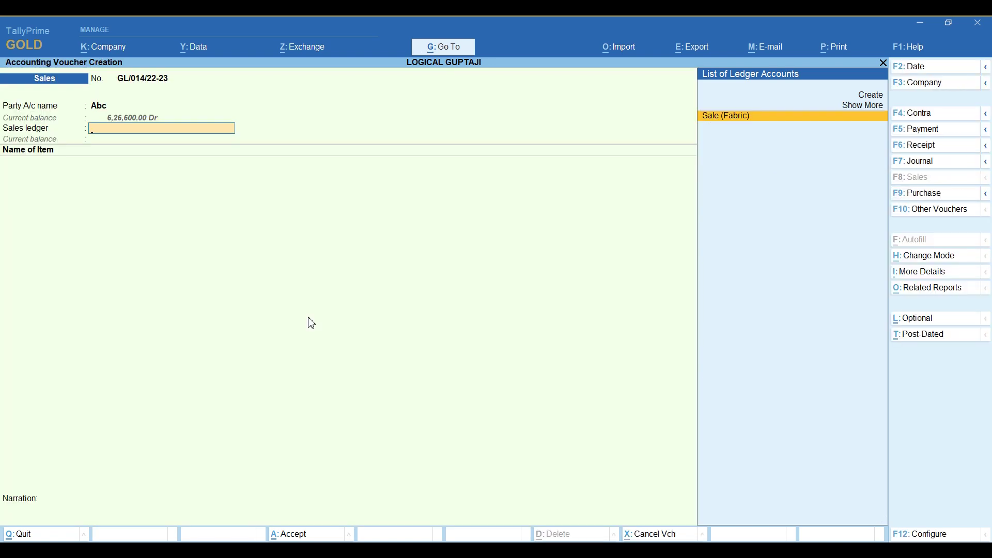
Choose the Sale (Fabric) sales ledger and classify the transaction as Sales Taxable
key(Return)
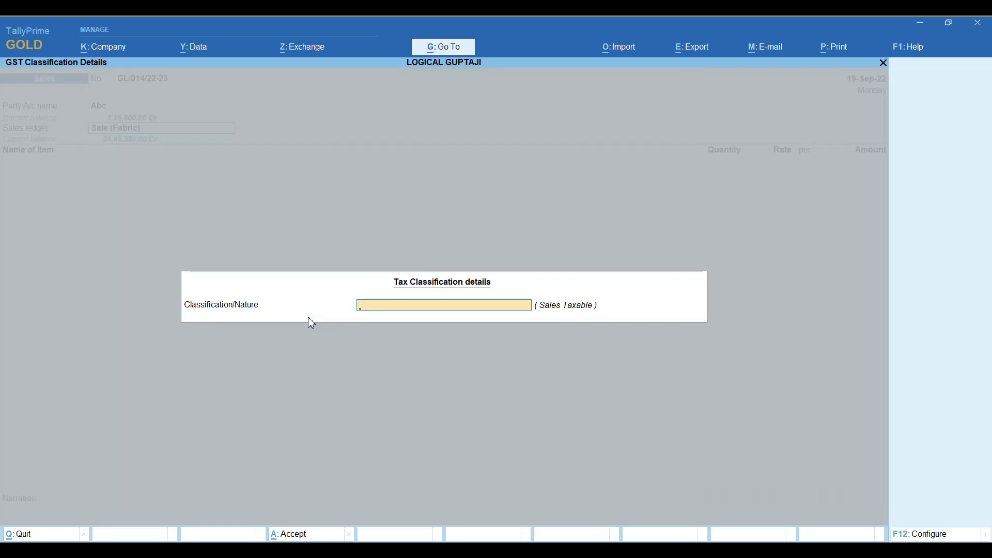
text(Sales T)
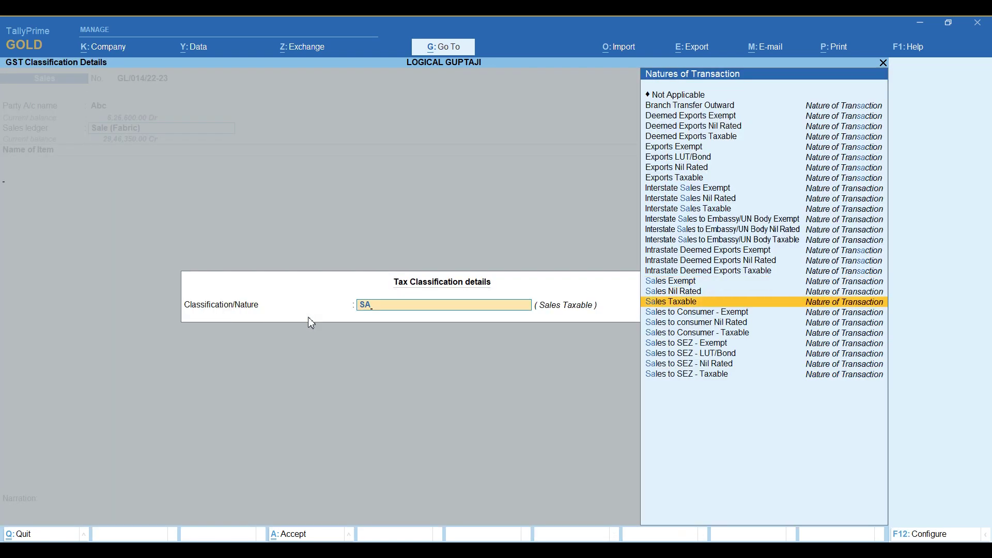
key(Return)
Enter the stock item Fabric(6006) with a quantity of 121 KGS at a rate of 300.00, and end the item list
text(S)
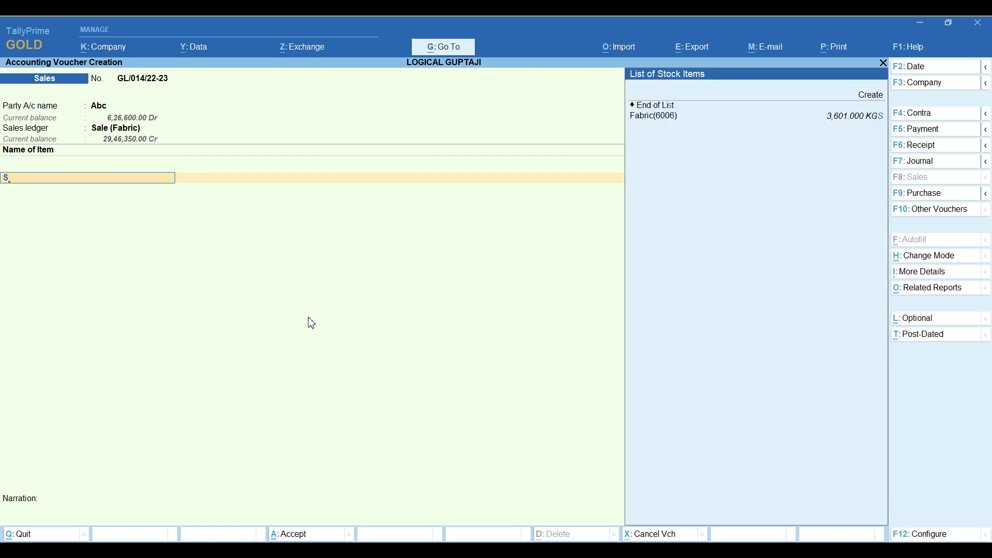
key(Down)
key(Return)
text(121)
key(Return)
key(Return)
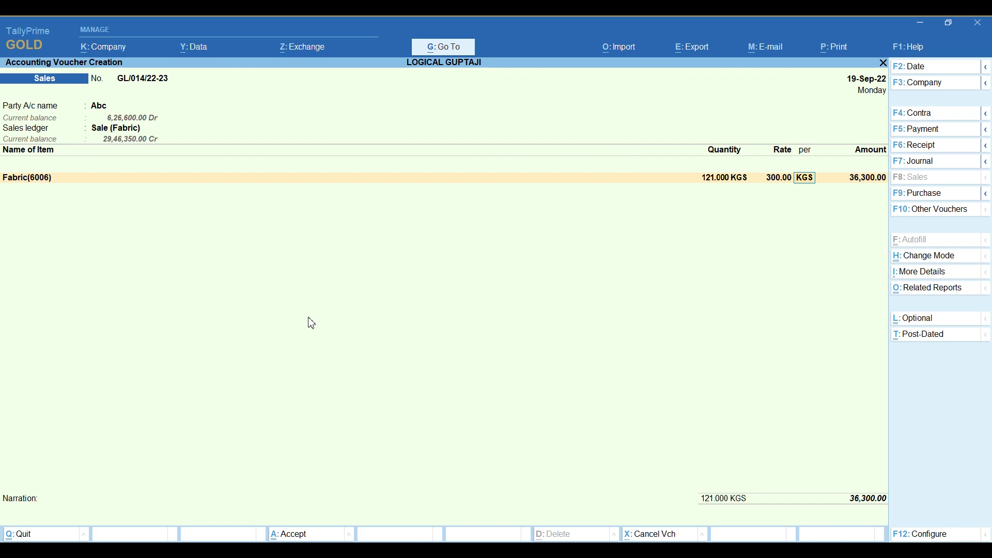
key(Return)
key(Return)
key(Return)
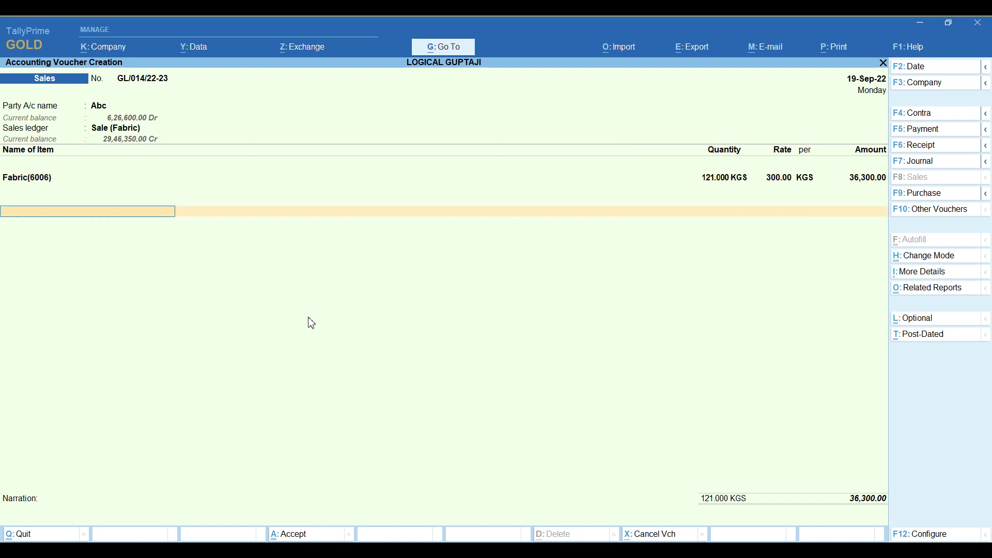
Pick a C.Gst Payble ledger for the tax line below the fabric item
text(CG)
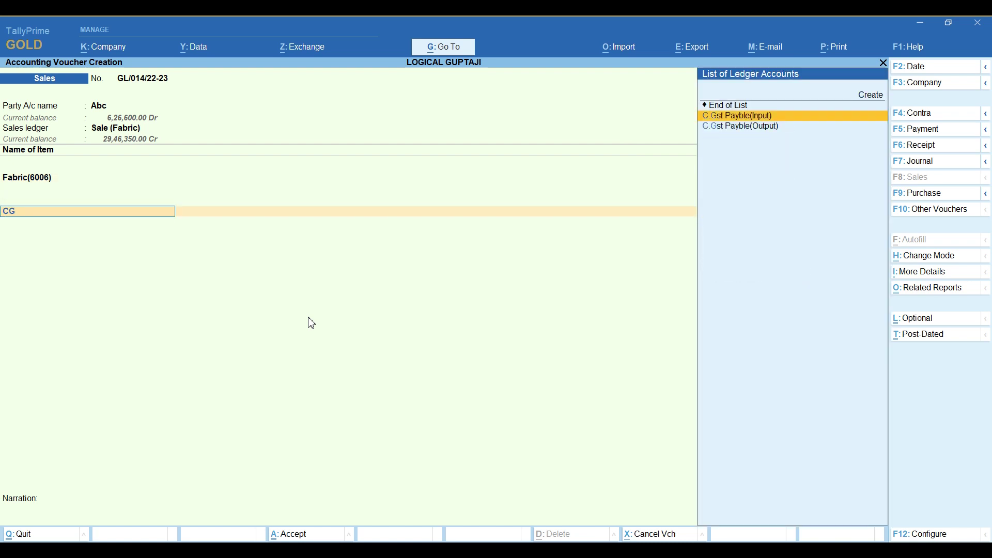
key(Down)
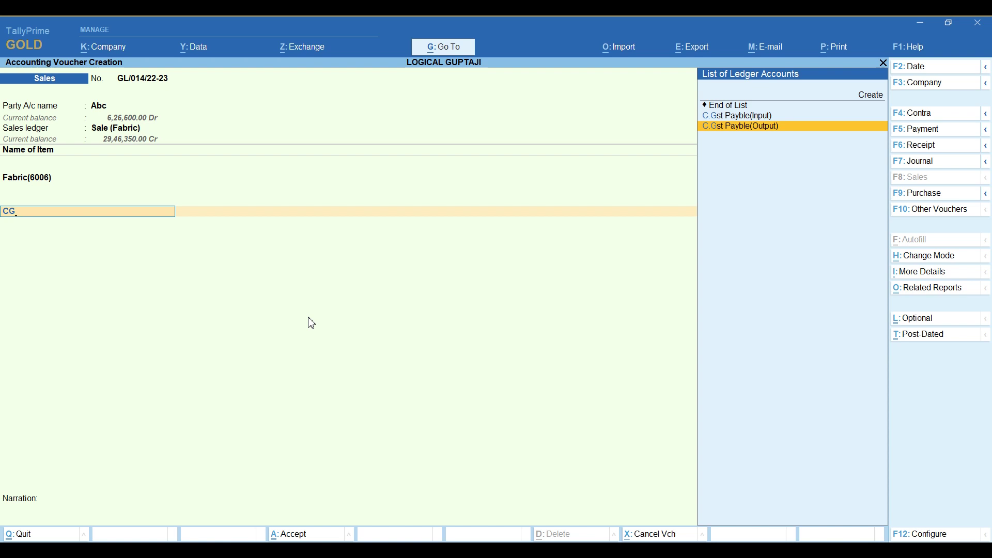
key(Up)
key(Return)
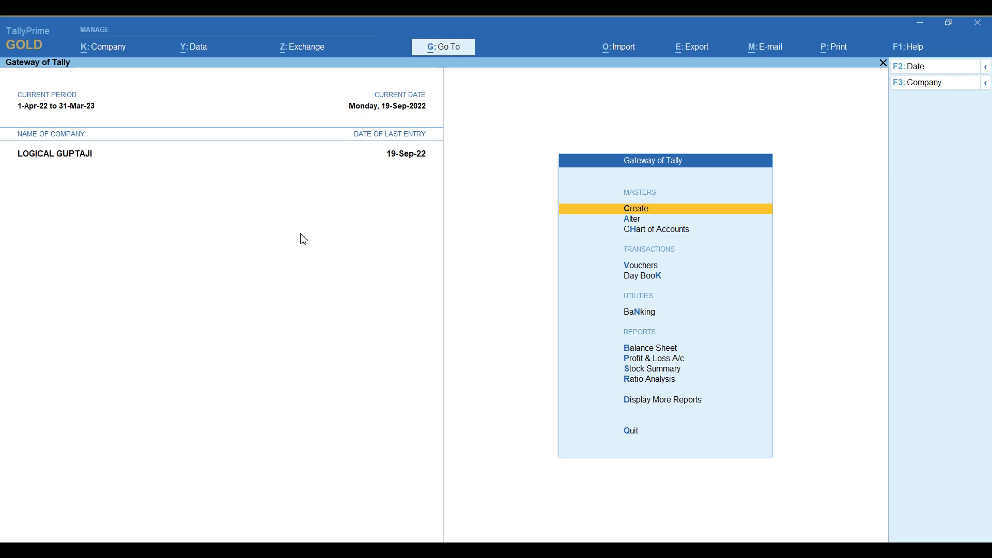
Open the Sales voucher type master for alteration
key(Down)
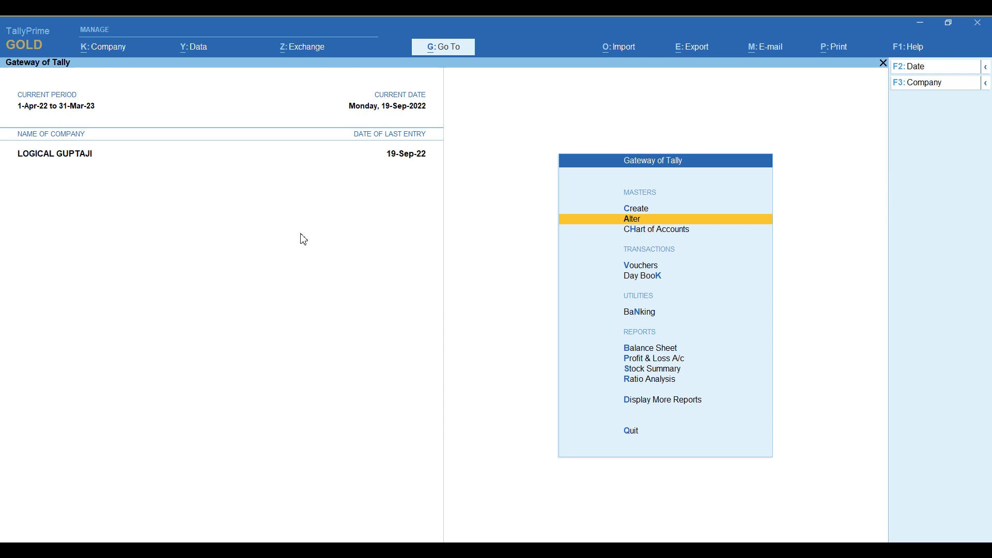
click(619, 225)
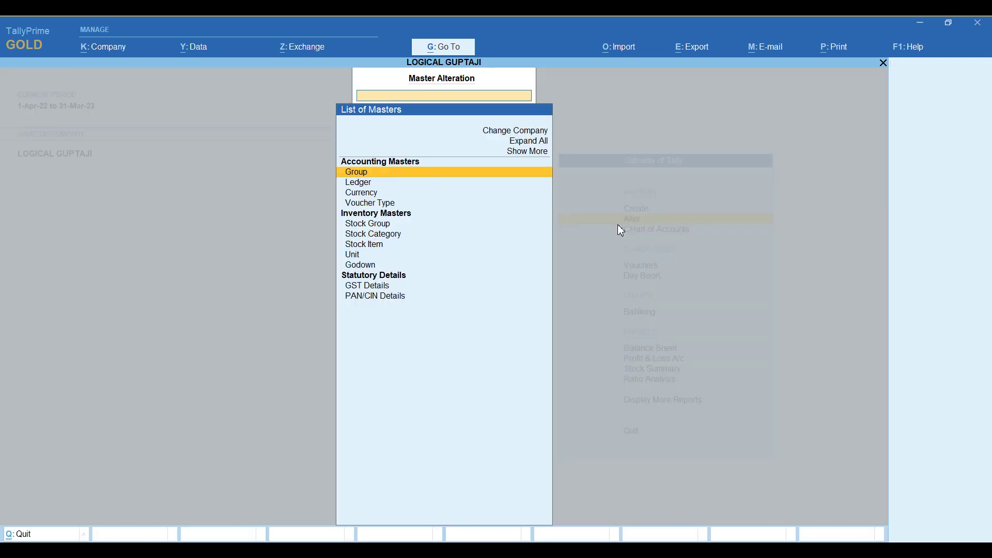
key(Down)
key(Down)
key(Down)
key(Return)
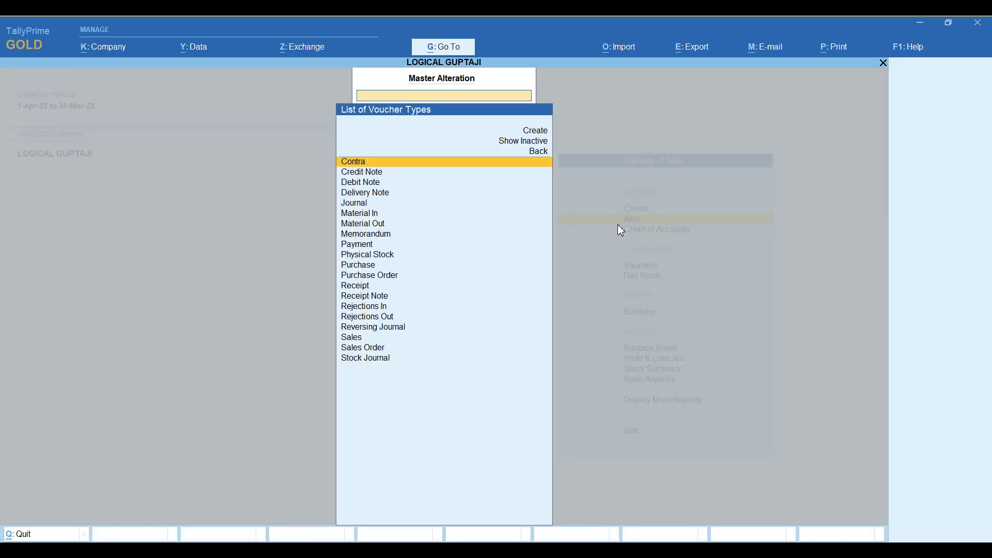
key(Down)
key(Down)
key(Down)
key(Down)
key(Down)
key(Down)
key(Down)
key(Down)
key(Down)
key(Down)
key(Down)
key(Down)
key(Down)
key(Down)
key(Down)
key(Down)
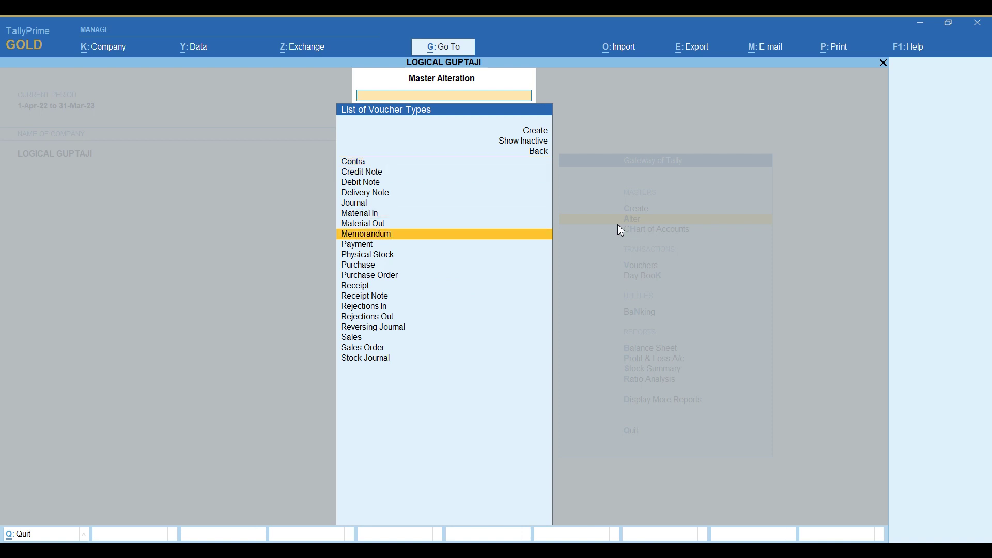
key(Down)
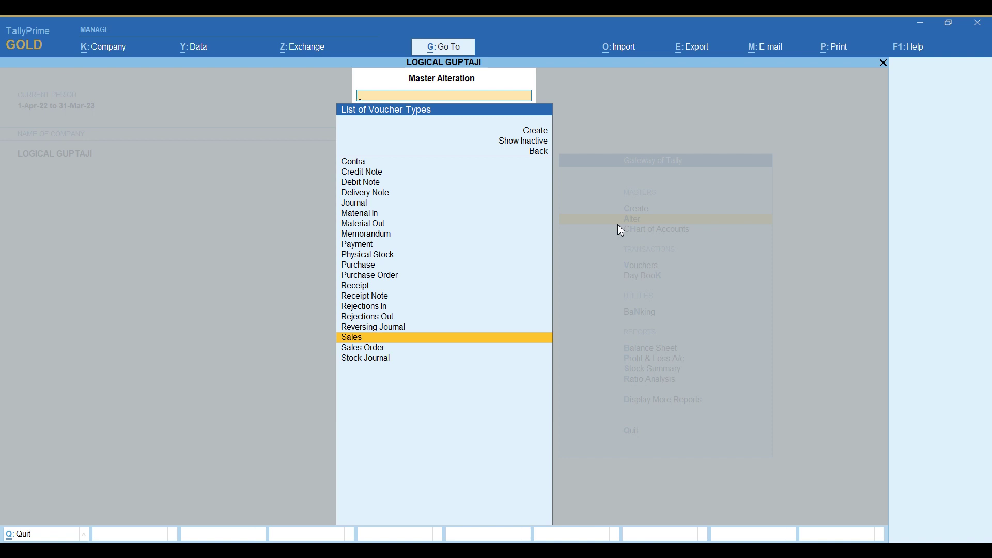
key(Return)
Add a voucher class named LOCAL SALE to the Sales voucher type and open its class details
key(Return)
key(Return)
key(Return)
key(Return)
key(Return)
key(Return)
key(Return)
key(Return)
key(Return)
key(Return)
key(Return)
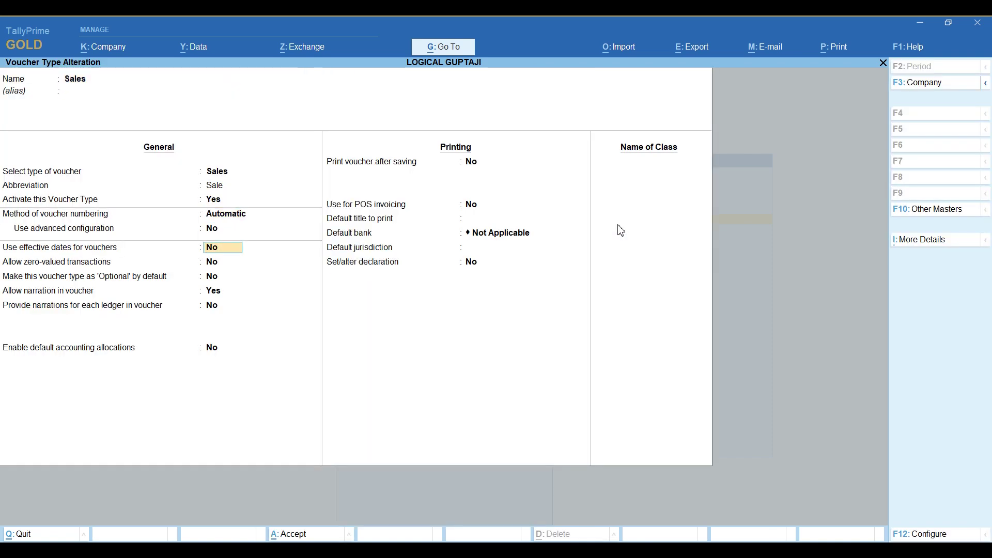
key(Return)
key(Return)
key(Return)
key(Return)
key(Return)
key(Return)
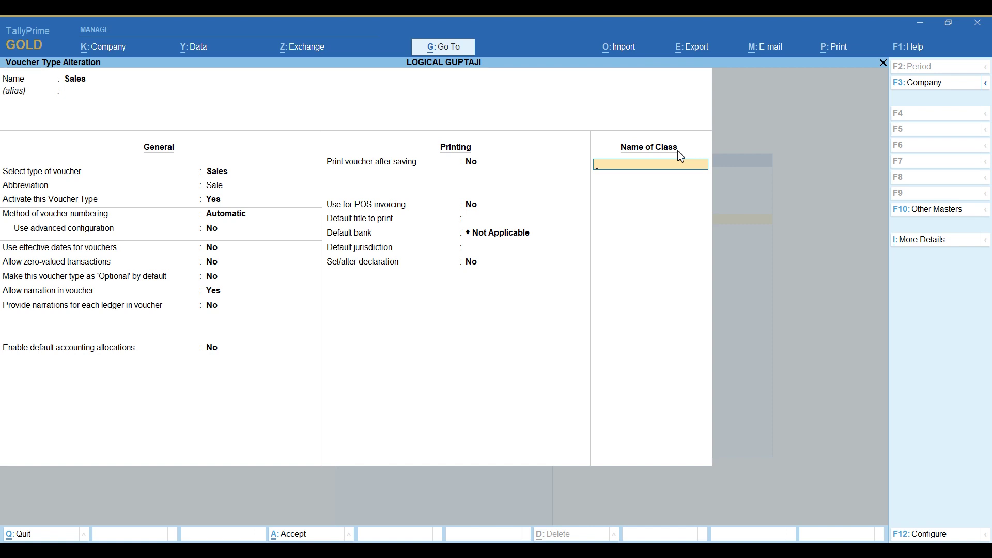
text(LOCAL SALE)
key(Return)
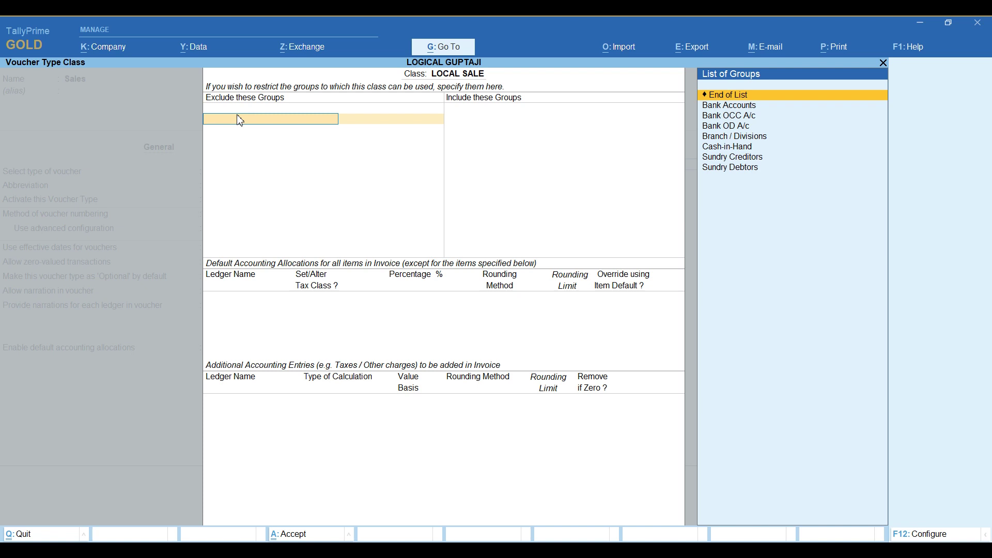
Leave the class's excluded groups empty and include only the Sundry Debtors group
key(Return)
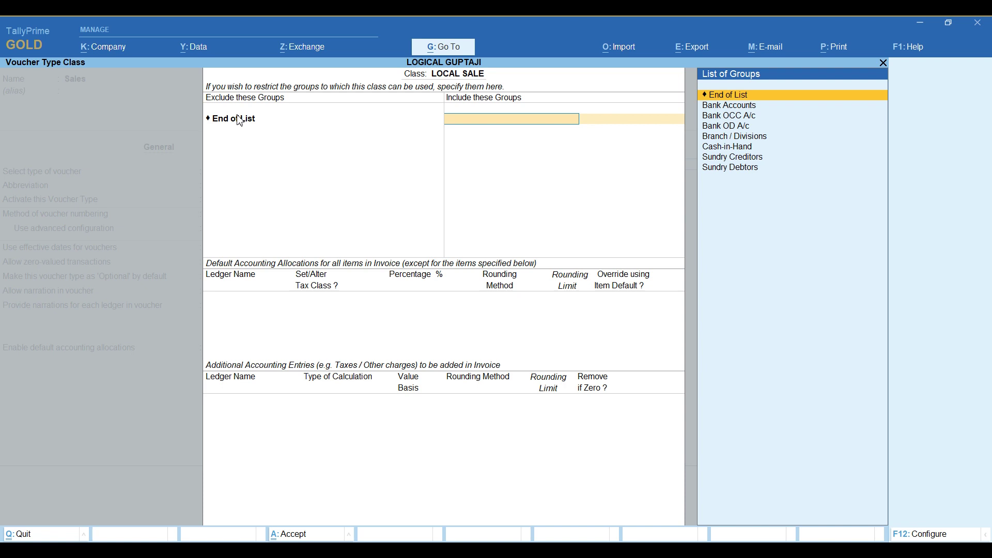
text(SUNDRY)
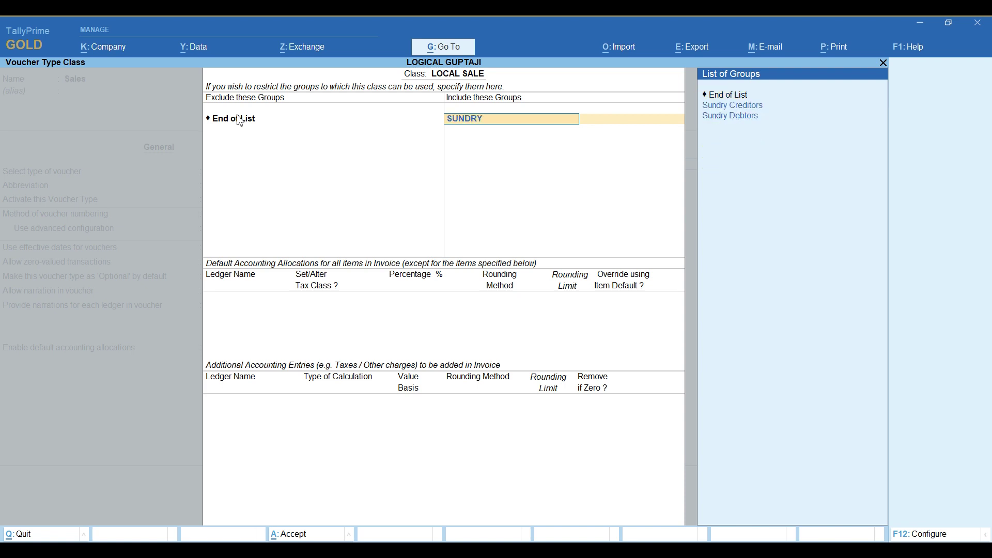
key(Down)
key(Down)
key(Return)
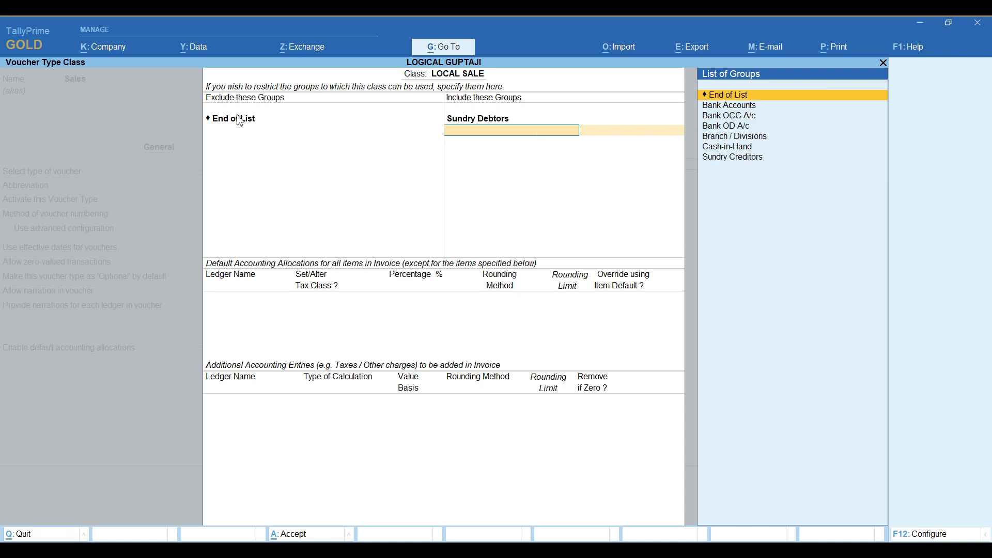
key(Return)
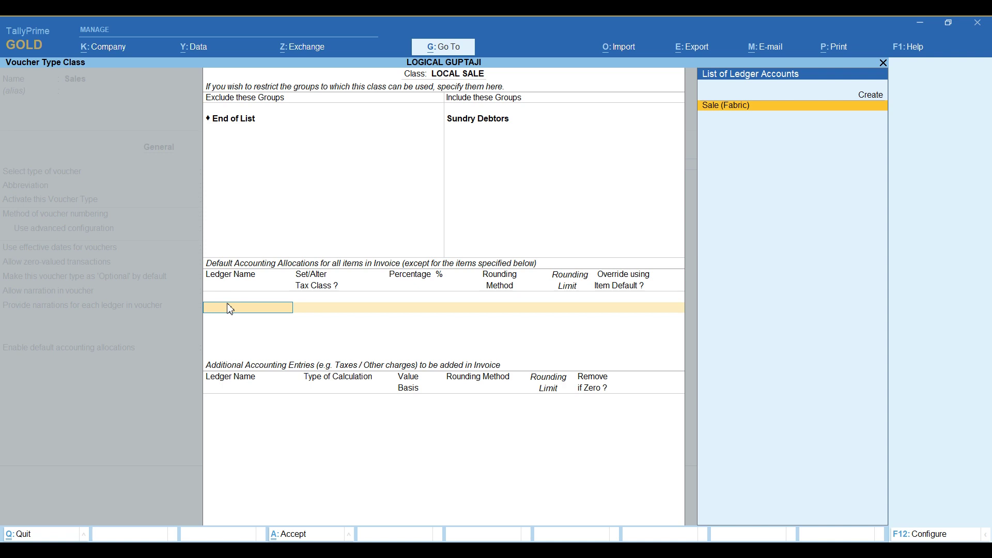
Set Sale (Fabric) as the default accounting allocation at 100 %, with Set/Alter Tax Class and item-default override at No
text(SALE)
key(Return)
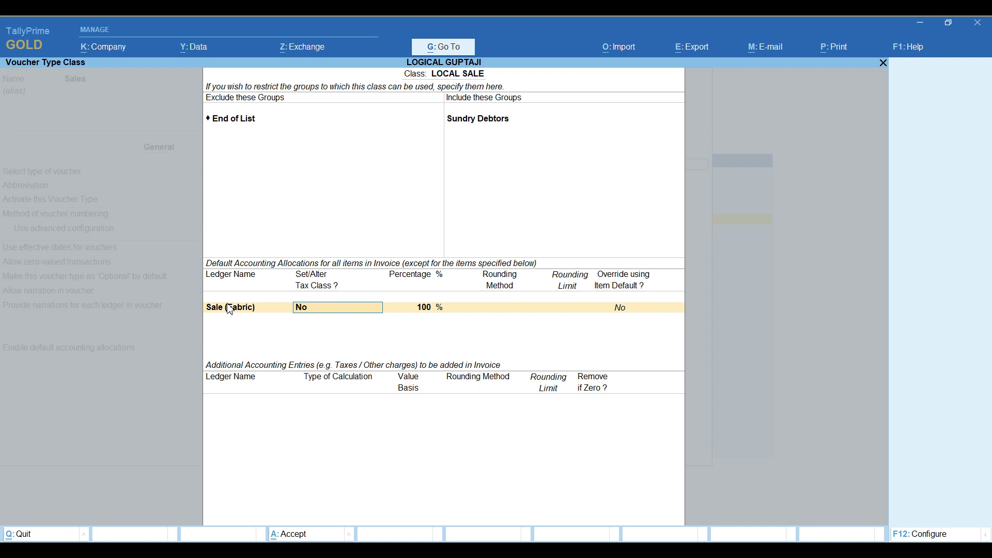
key(Return)
key(Return)
key(Return)
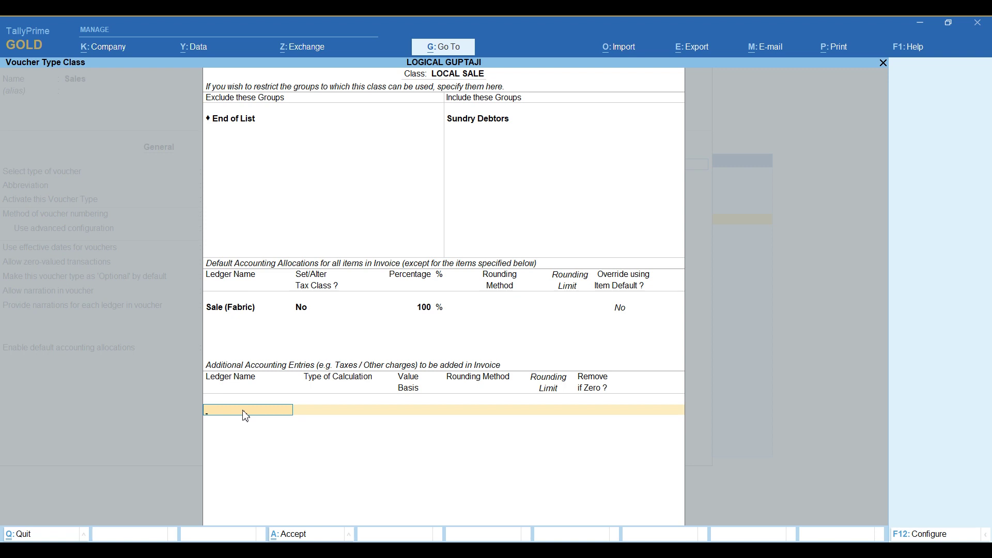
Add C.Gst Payble(Output) as an additional accounting entry with Remove if Zero set to Yes
text(C)
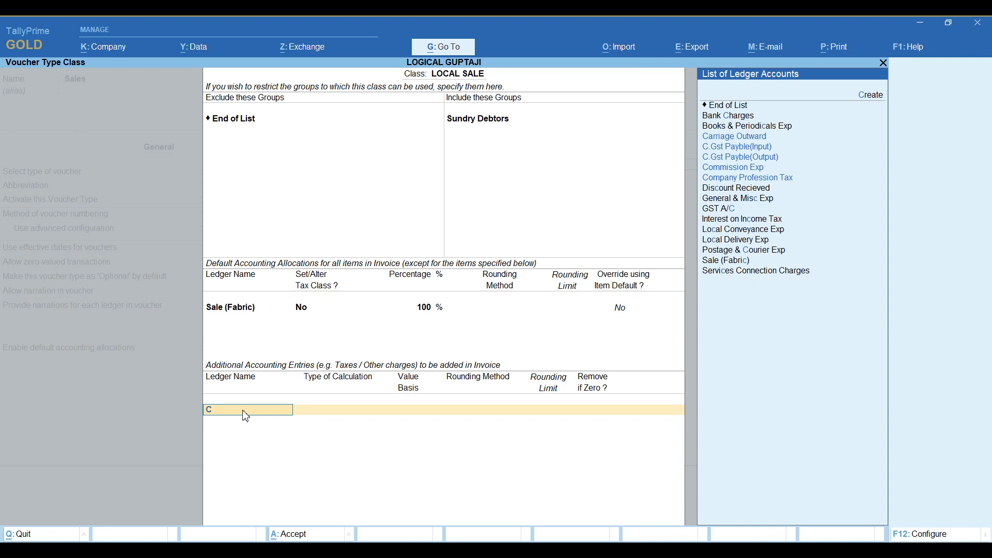
text(GST)
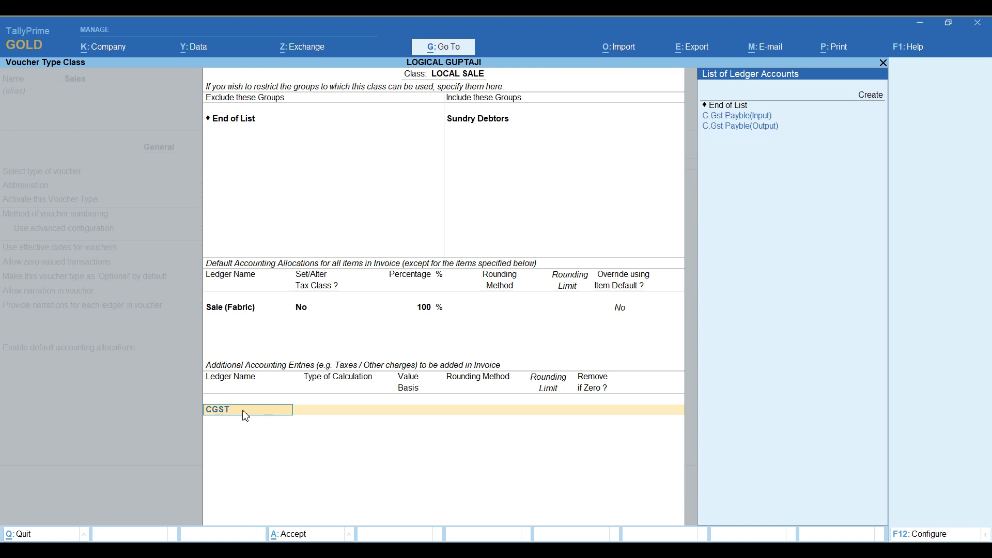
key(Down)
key(Down)
key(Return)
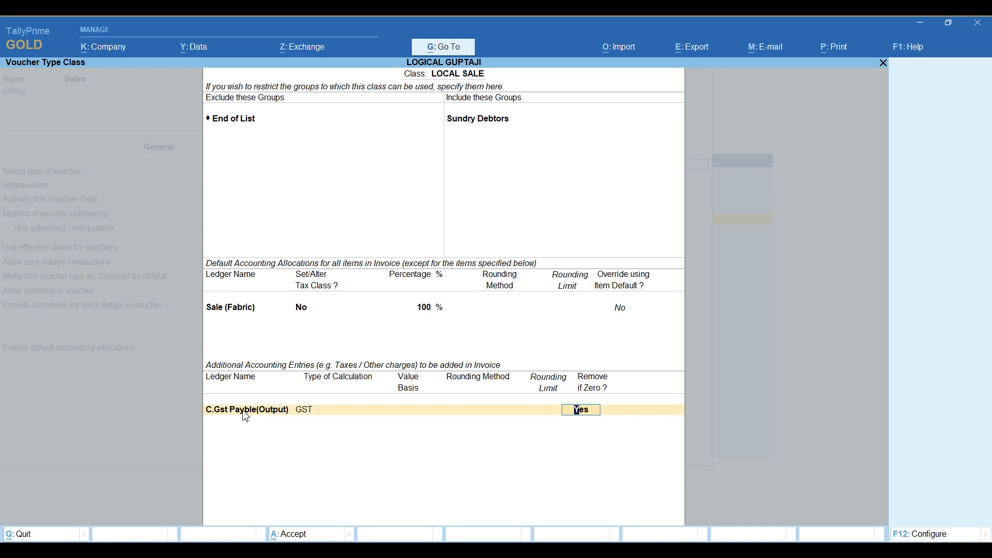
key(Return)
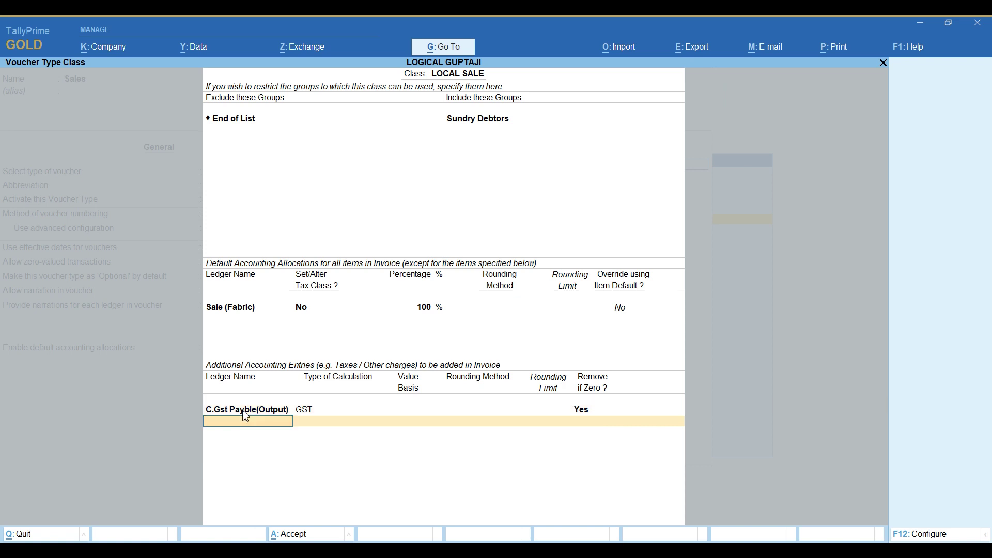
Add S.Gst Payble(Output) as the second additional accounting entry with Remove if Zero set to Yes
text(SG)
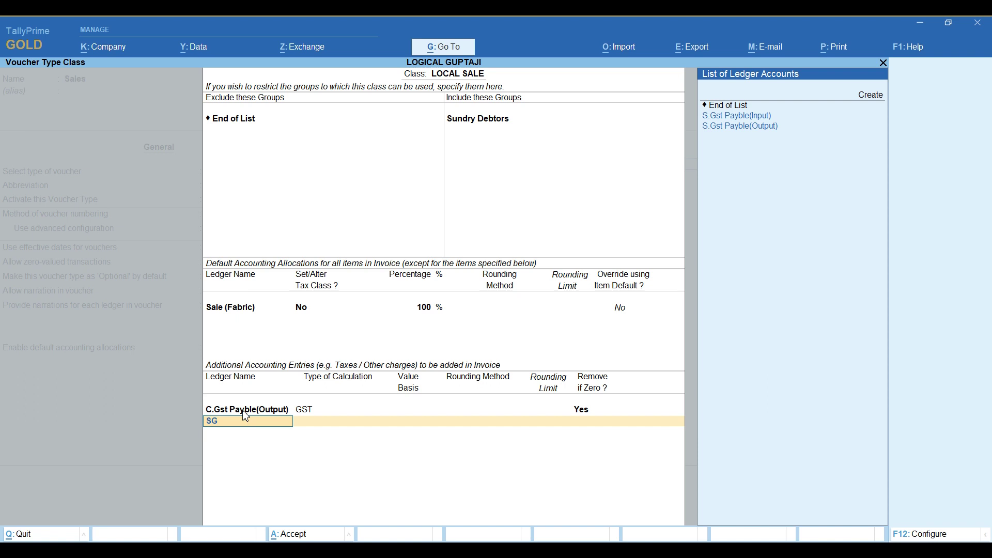
key(Down)
key(Down)
key(Return)
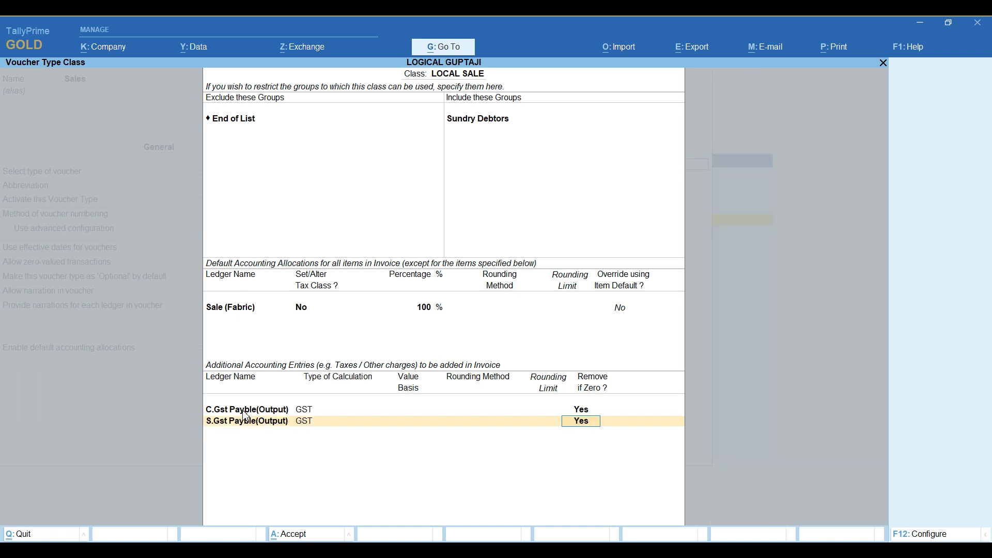
key(Return)
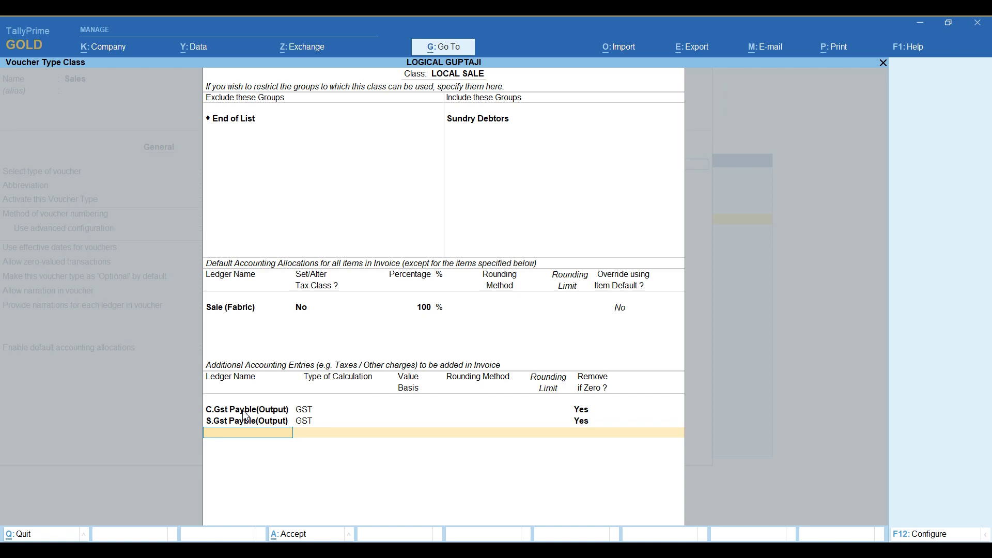
Add Round Off as the third additional accounting entry, calculated As Total Amount Rounding
text(RO)
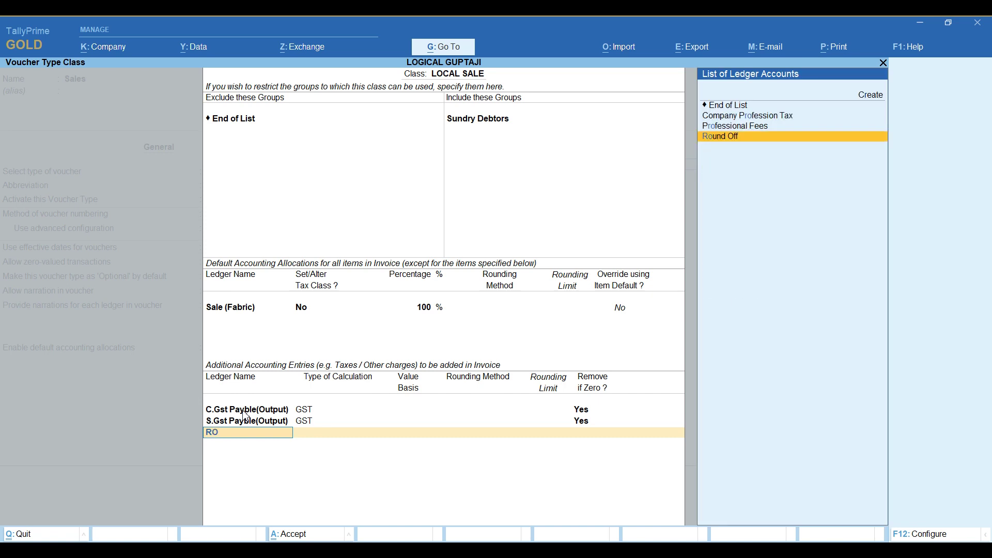
key(Return)
key(Down)
key(Down)
key(Down)
key(Down)
key(Down)
key(Up)
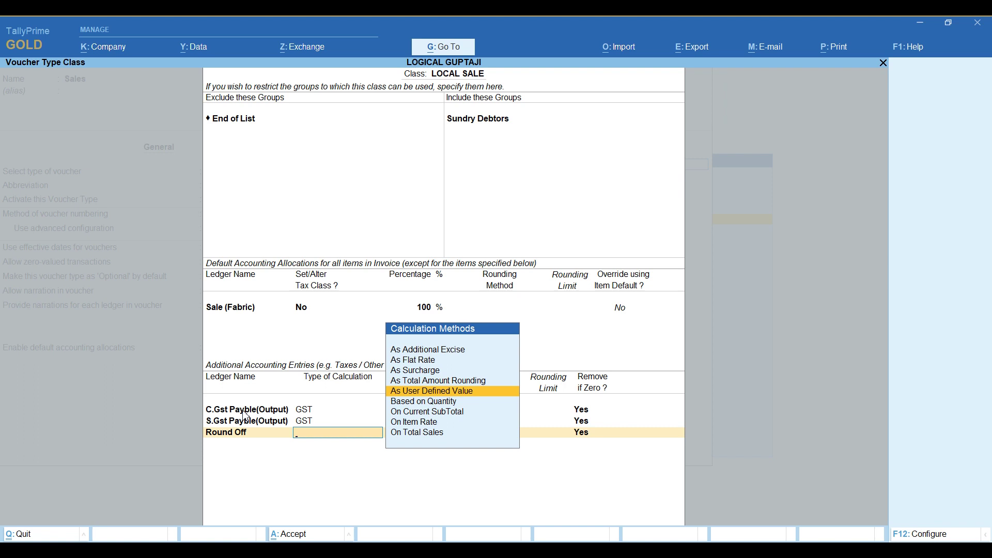
key(Up)
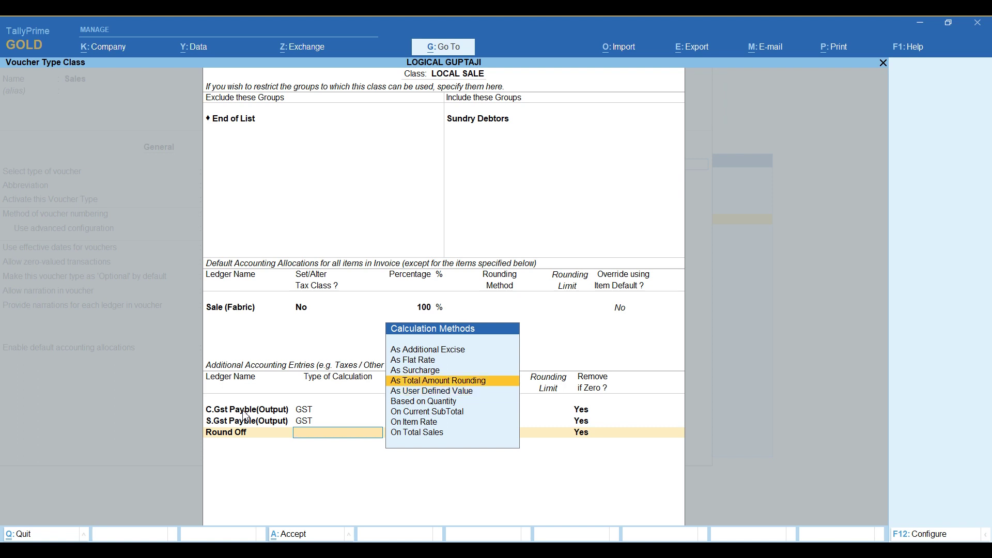
key(Return)
Set Round Off to Normal Rounding with limit 1 and Remove if Zero at Yes, and accept the LOCAL SALE class
key(Down)
key(Down)
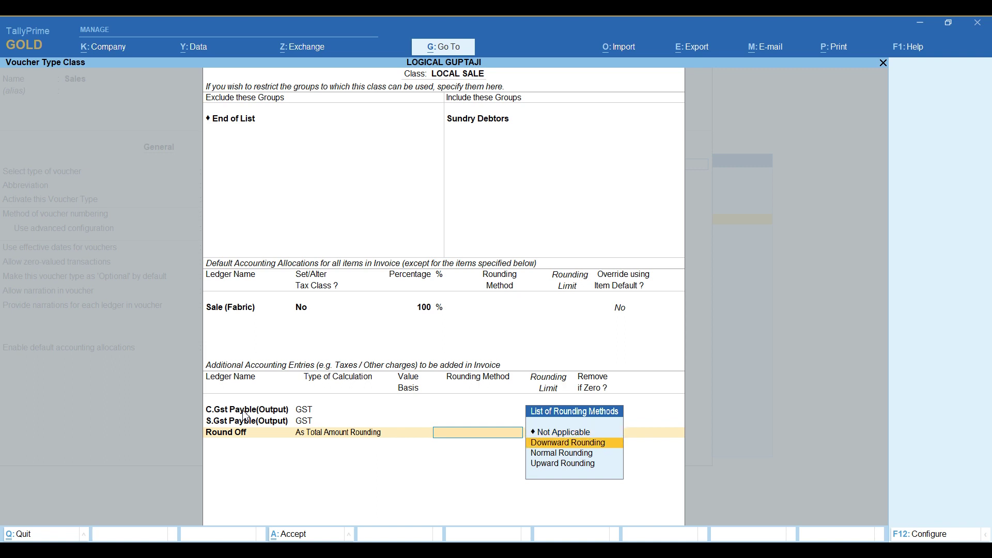
key(Return)
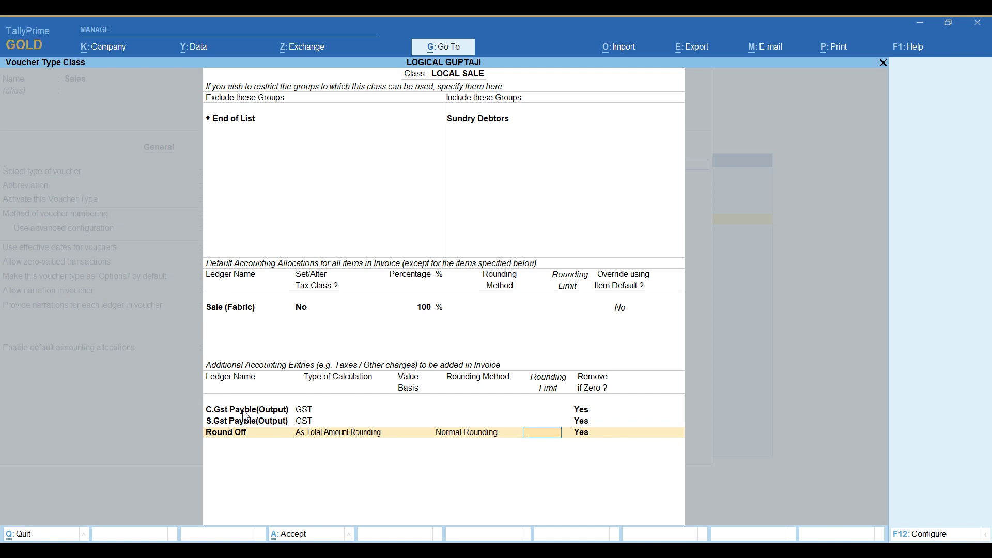
key(Return)
key(Return)
key(Return)
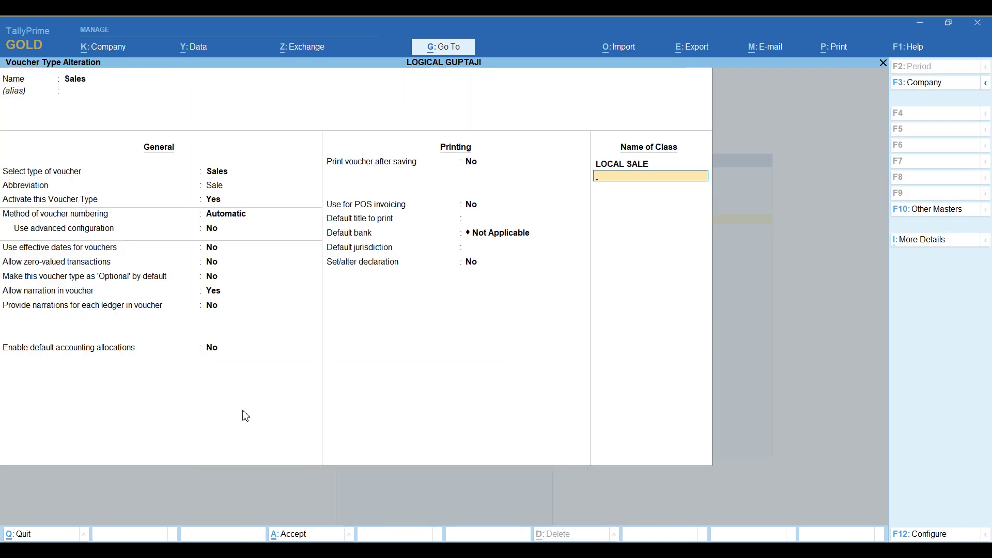
Save the altered Sales voucher type and return to the Gateway of Tally
key(Return)
key(Return)
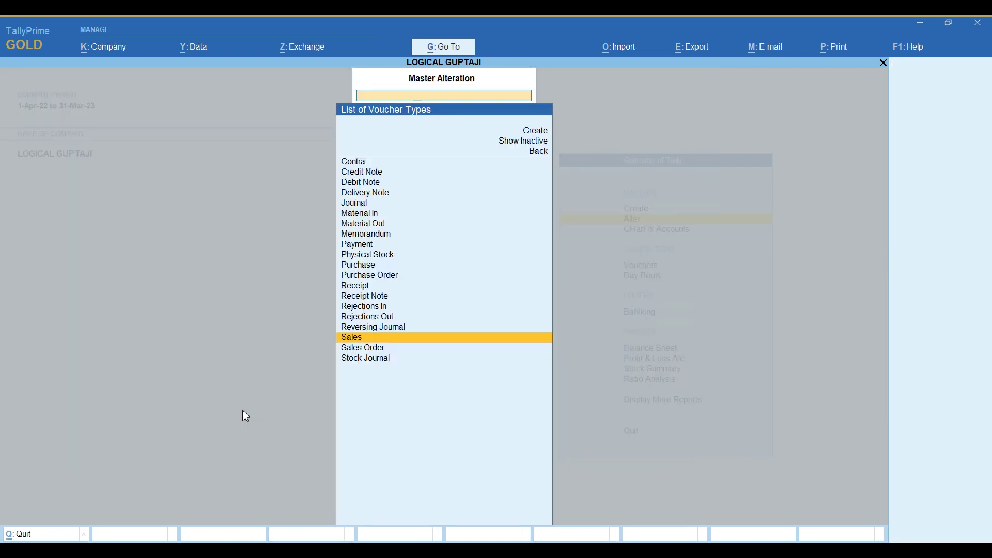
key(Escape)
key(Up)
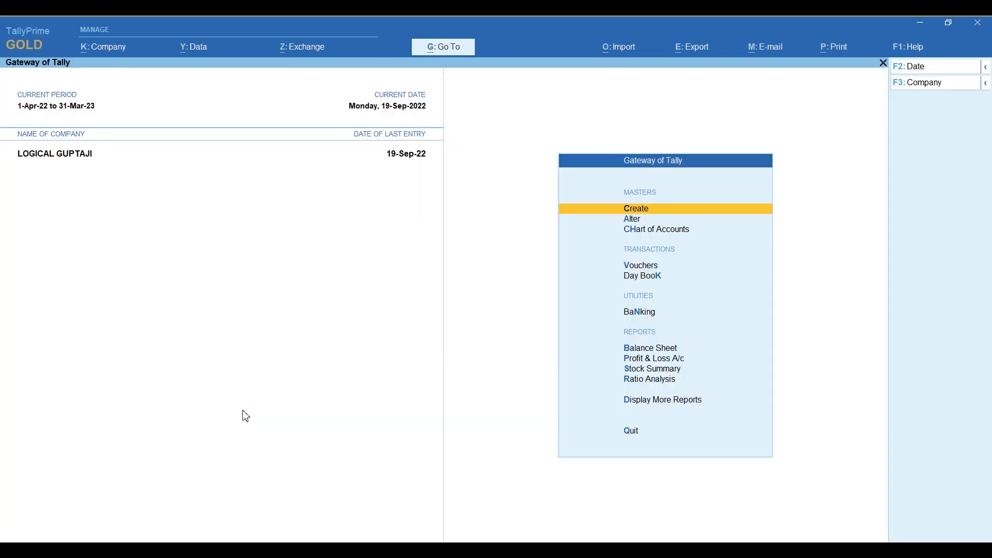
Start a new Sales voucher using the LOCAL SALE voucher class
key(v)
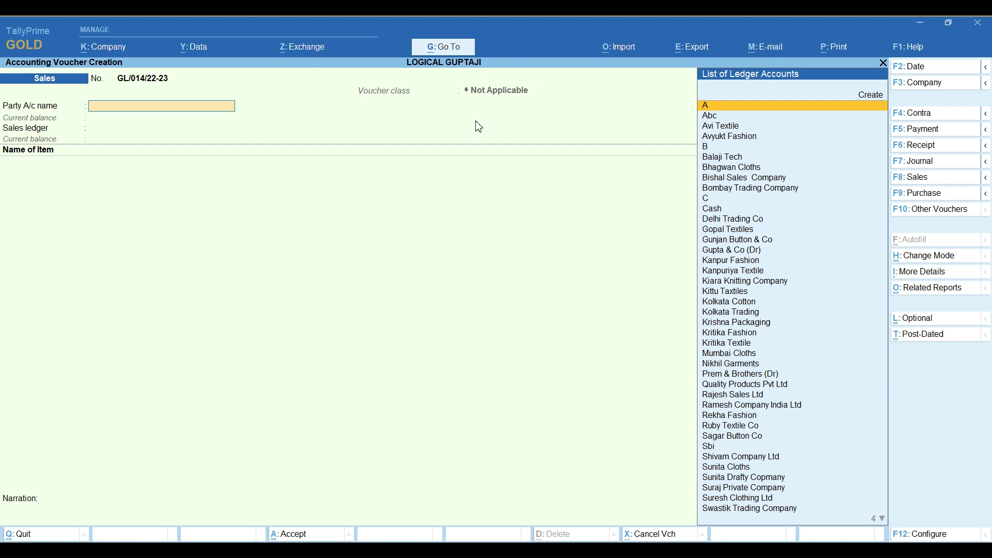
key(F8)
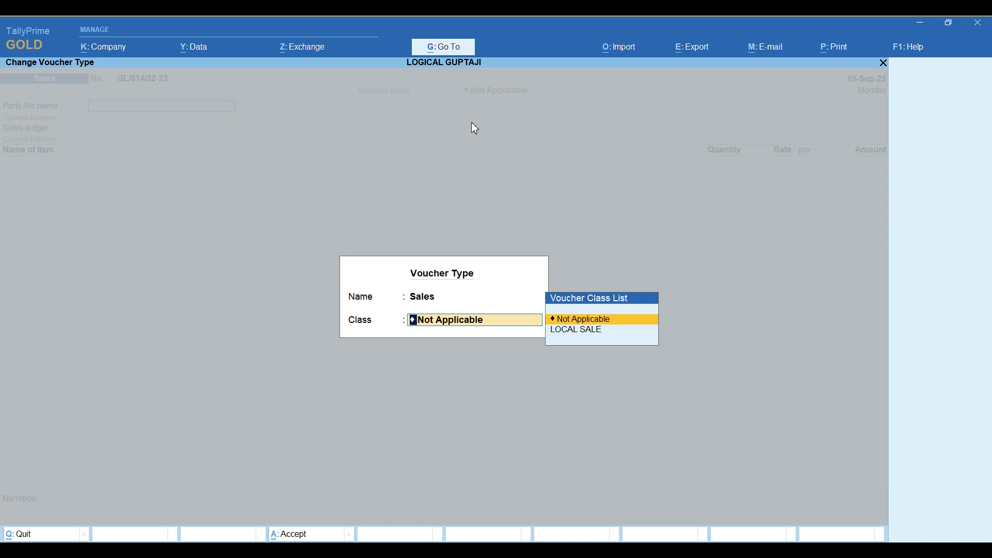
key(Down)
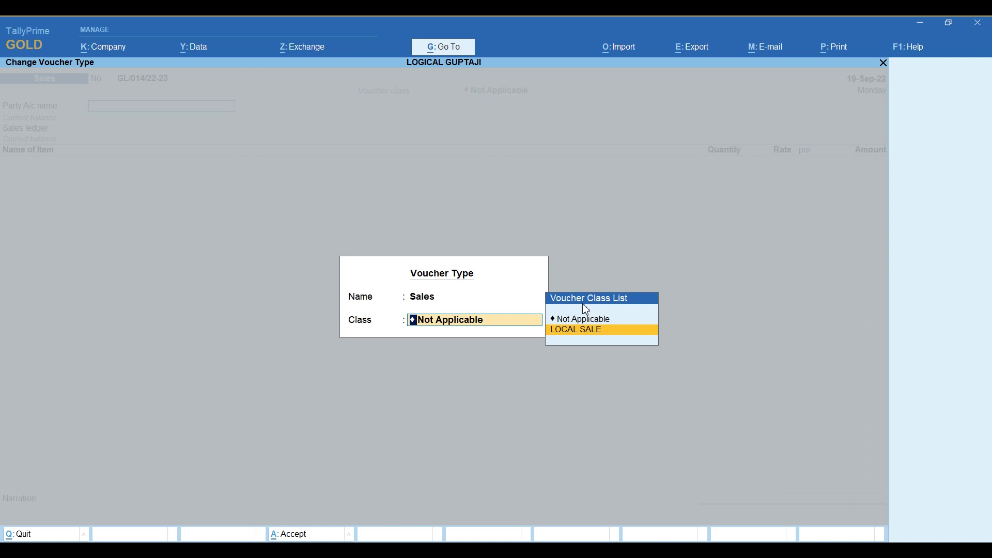
key(Return)
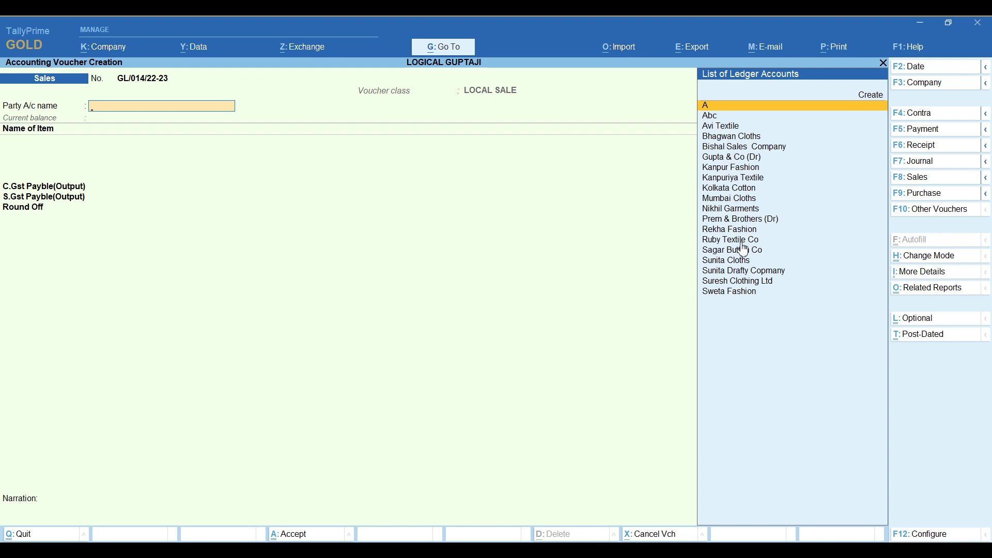
Choose Avi Textile as the party account and accept its default party details
key(Down)
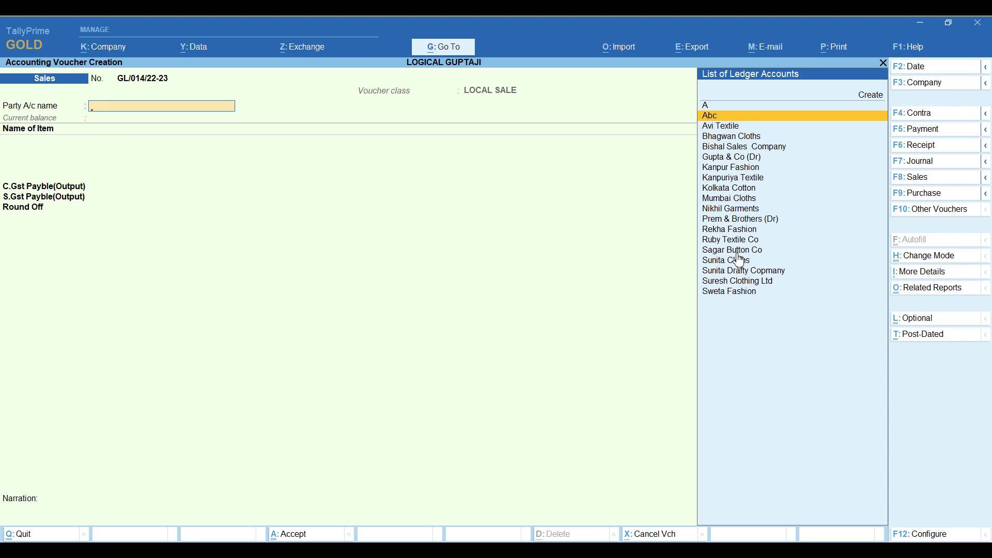
key(Down)
key(Return)
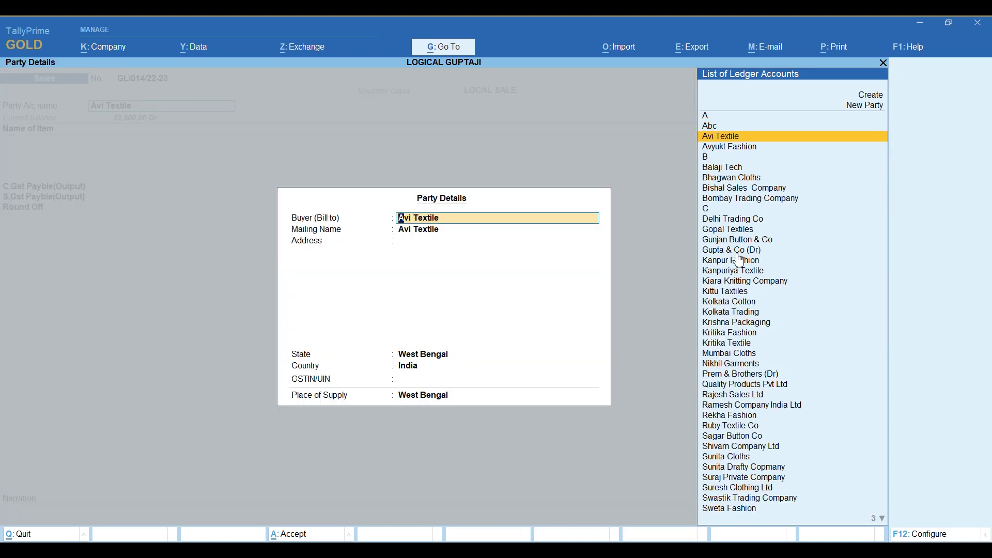
key(ctrl)
key(ctrl+a)
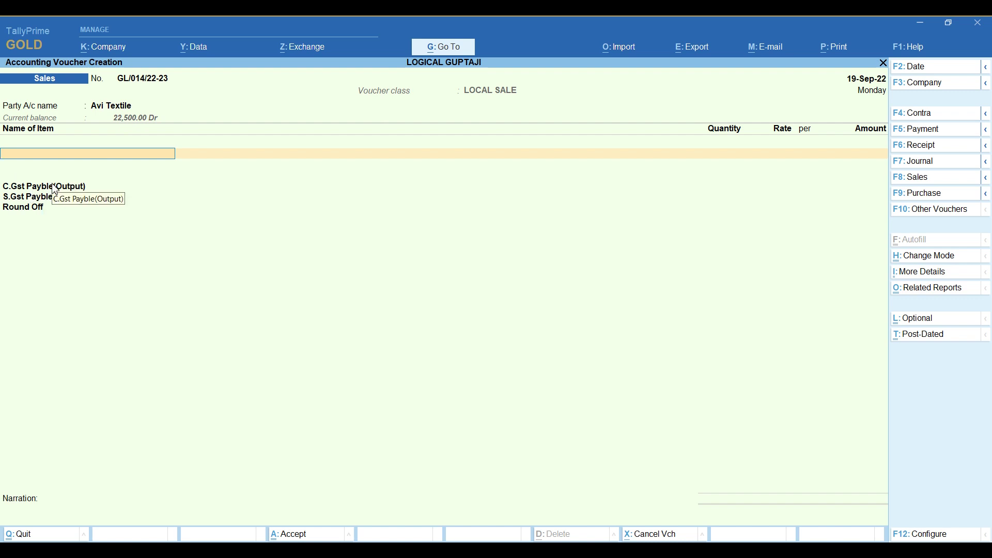
Enter item Fabric(6006) on the invoice with a quantity of 100 KGS at a rate of 350
text(f)
key(Return)
text(100)
key(Return)
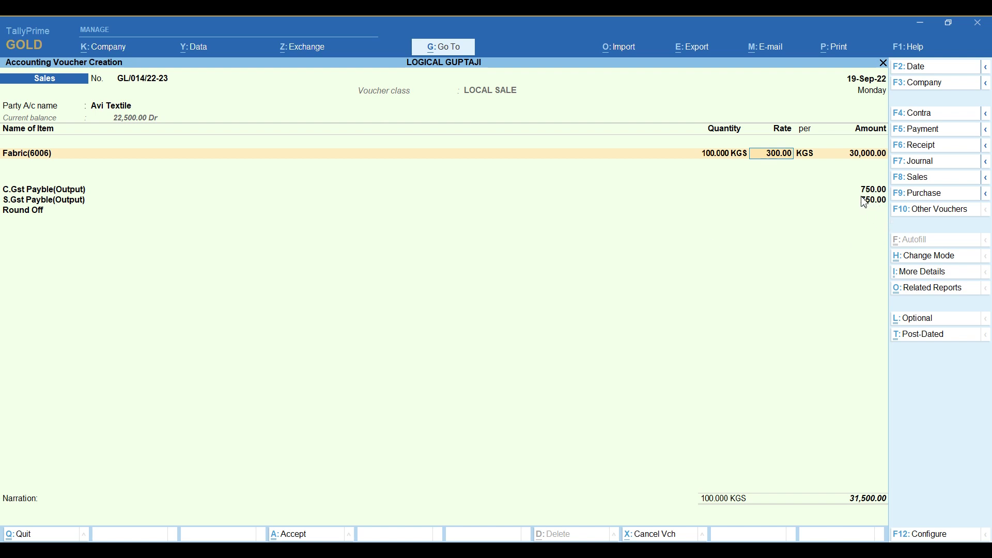
text(350)
key(Return)
Change the Fabric(6006) quantity to 100.3 KGS
key(BackSpace)
key(BackSpace)
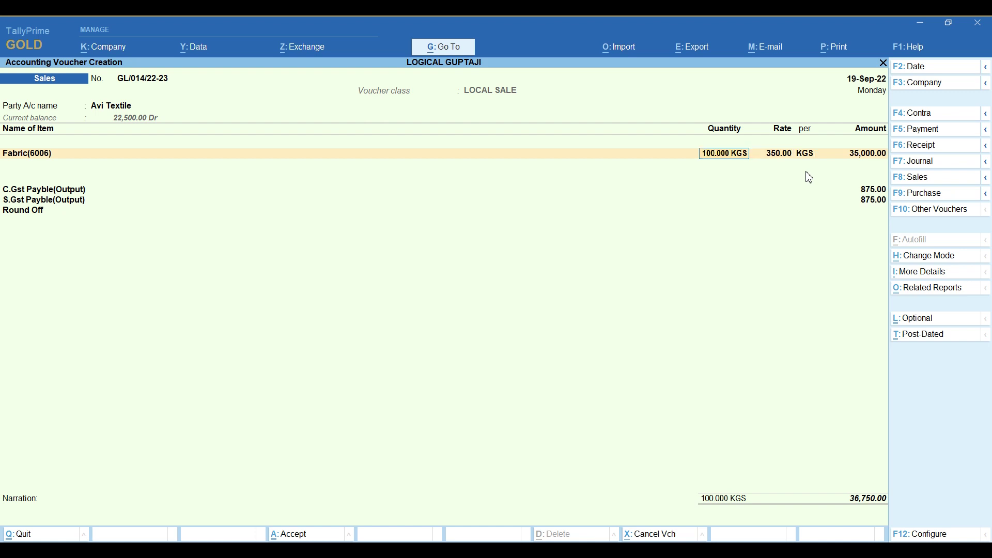
text(100.3)
key(Return)
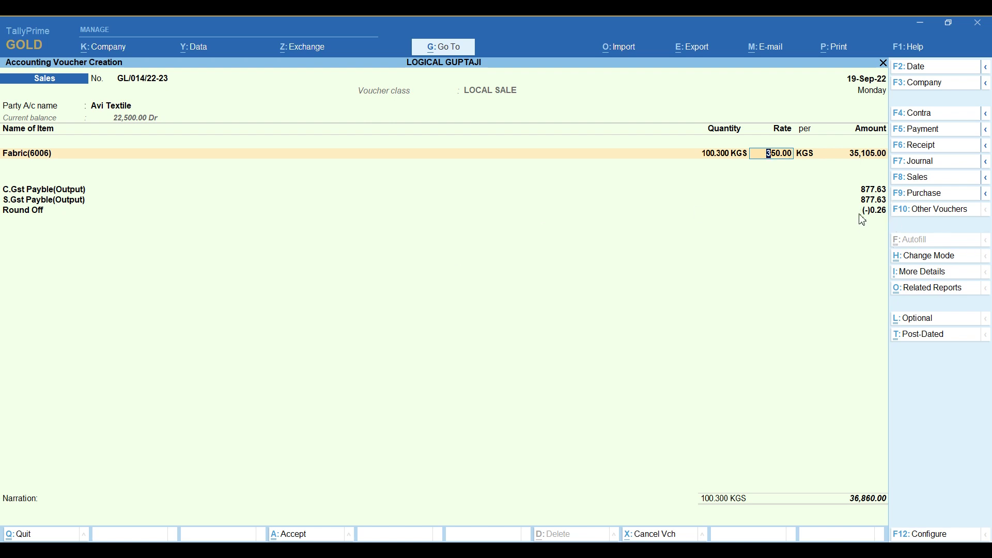
Keep the item's rate and amount, save the sales invoice, and return to the Gateway of Tally
key(Return)
key(Return)
key(ctrl)
key(ctrl)
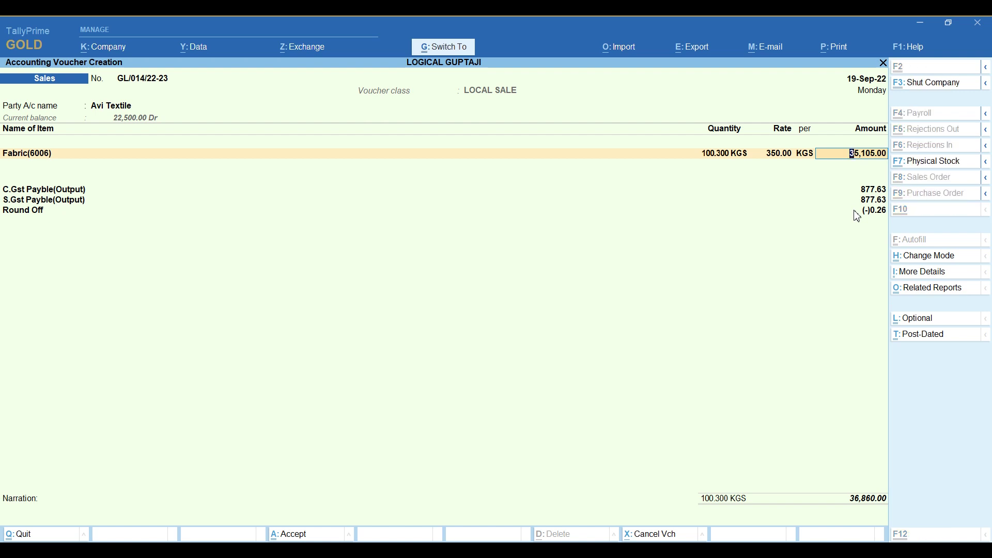
key(ctrl+a)
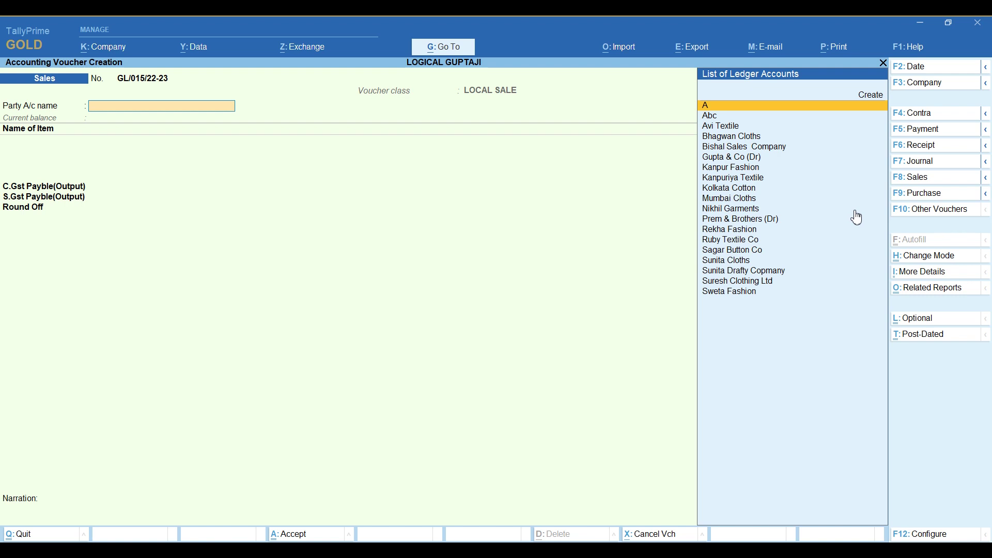
key(Escape)
key(Escape)
key(Escape)
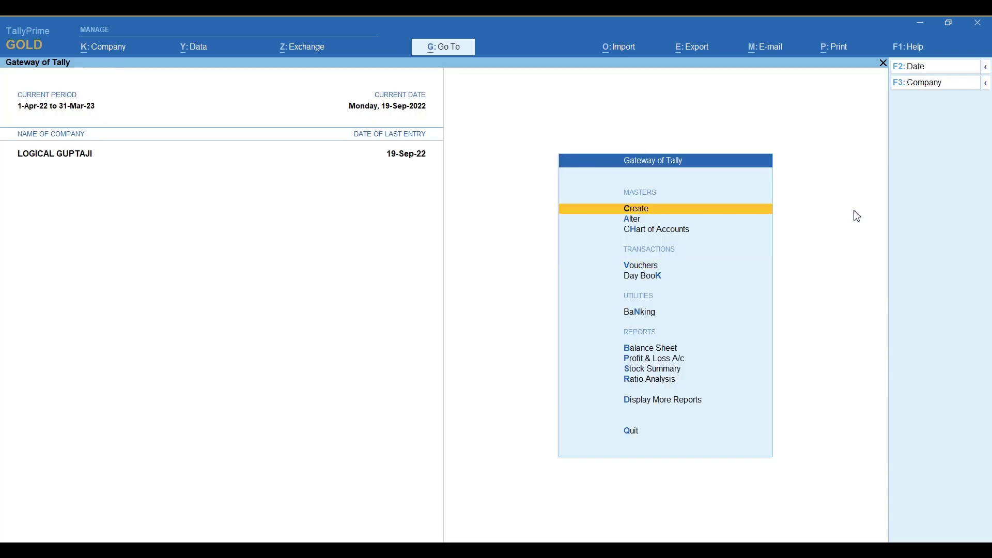
Open the Sales voucher type for alteration
key(n)
key(Down)
key(Down)
key(Down)
key(Down)
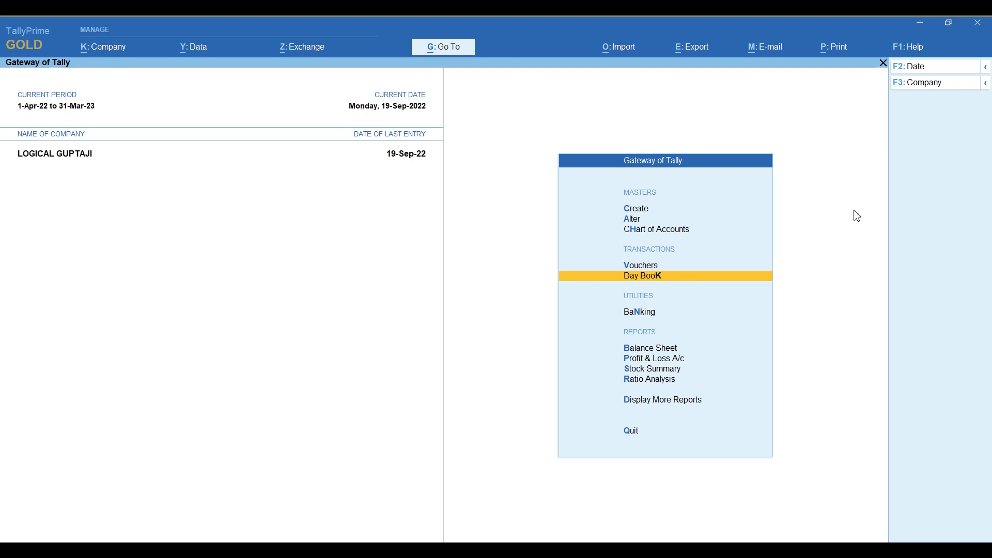
key(Up)
key(Up)
key(Up)
key(Return)
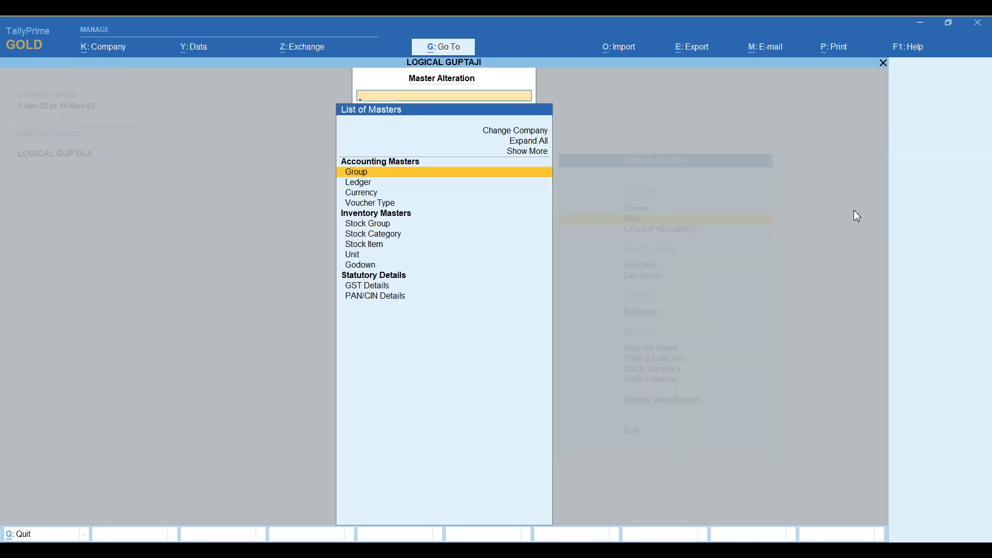
key(Down)
key(Down)
key(Down)
key(Return)
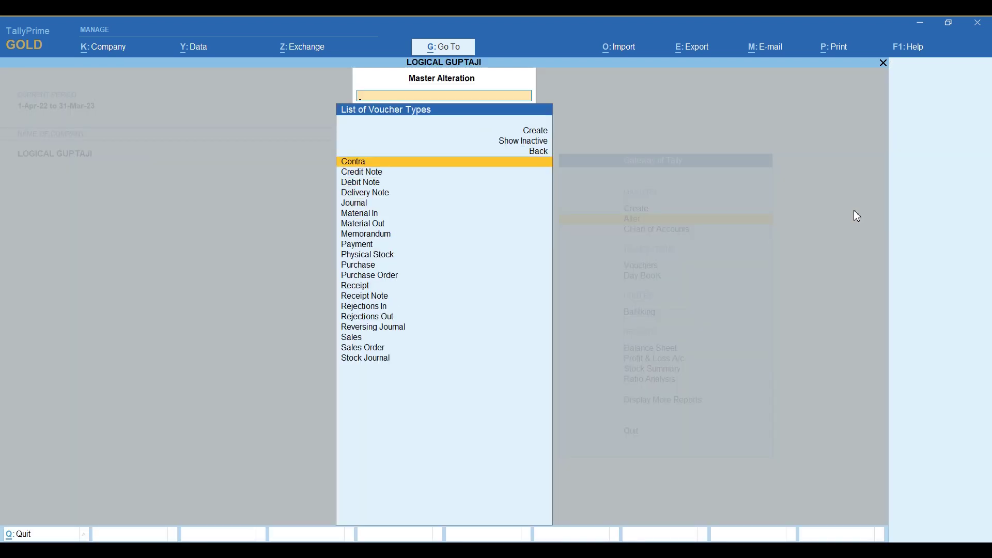
text(SALE)
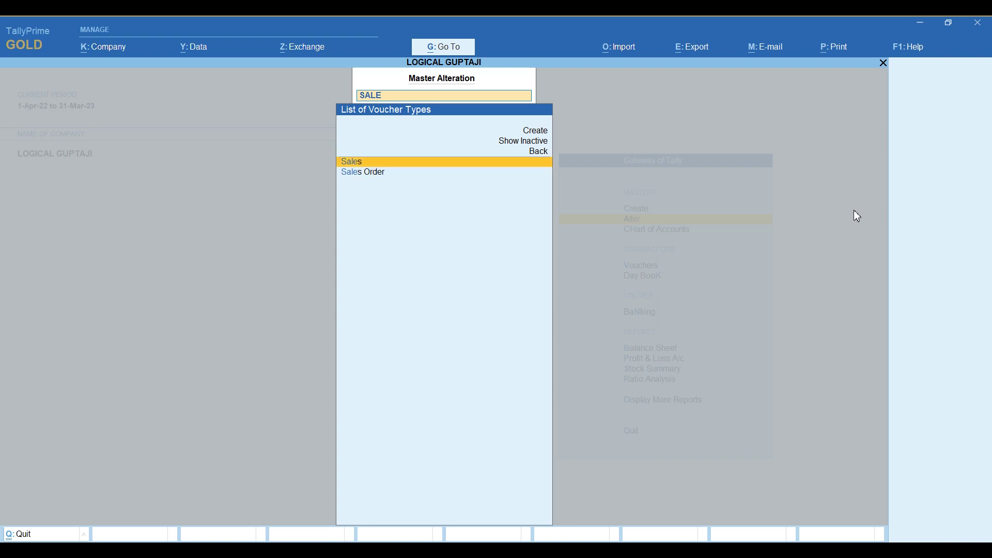
key(Return)
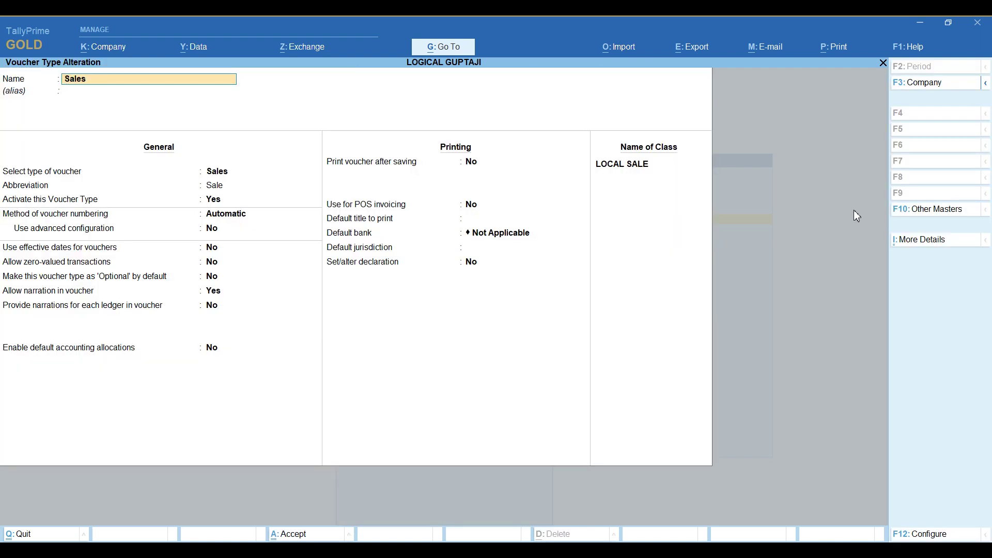
Keep the Sales voucher type's general and printing settings unchanged and open the LOCAL SALE class definition
key(Return)
key(Return)
key(Return)
key(Return)
key(Return)
key(Return)
key(Return)
key(Return)
key(Return)
key(Return)
key(Return)
key(Return)
key(Return)
key(Return)
key(Return)
key(Return)
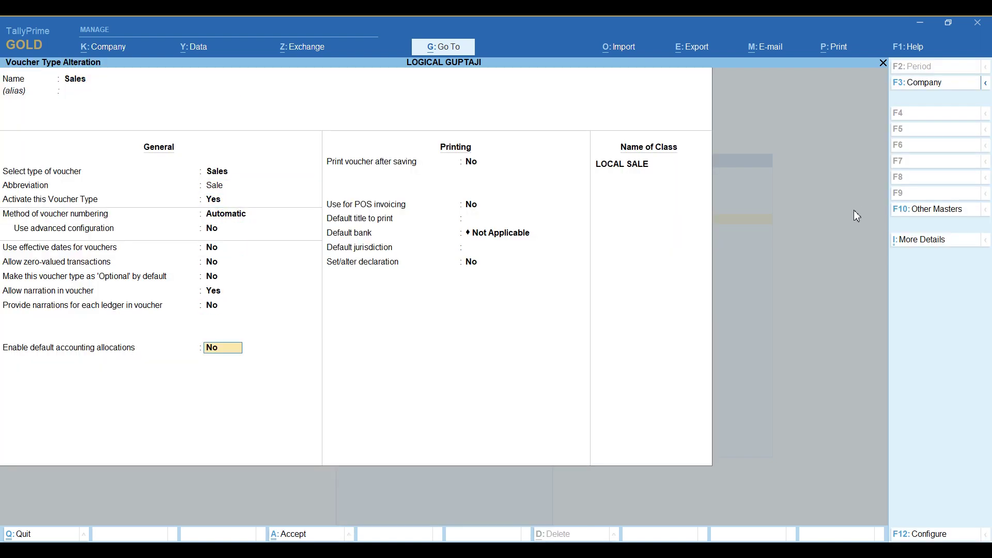
key(Return)
key(Return)
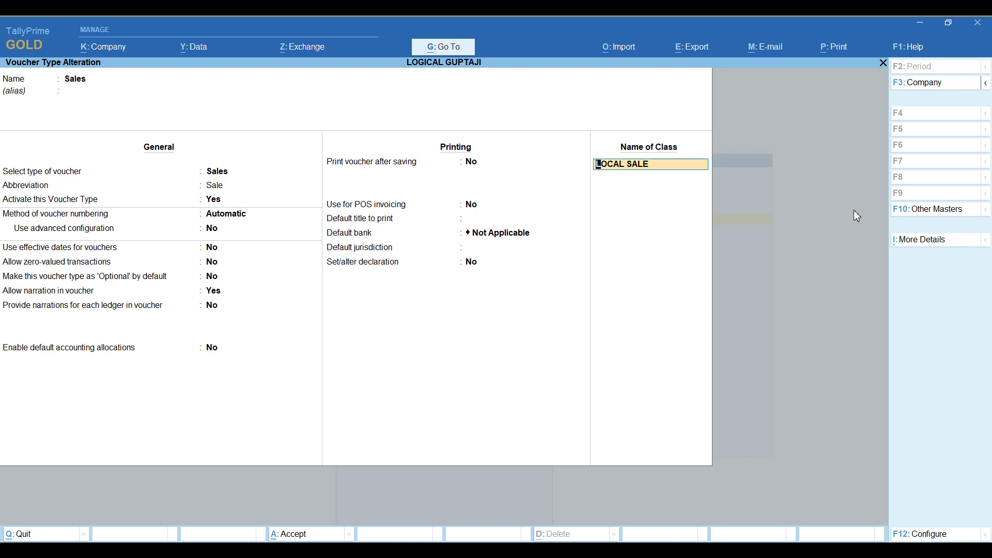
key(Return)
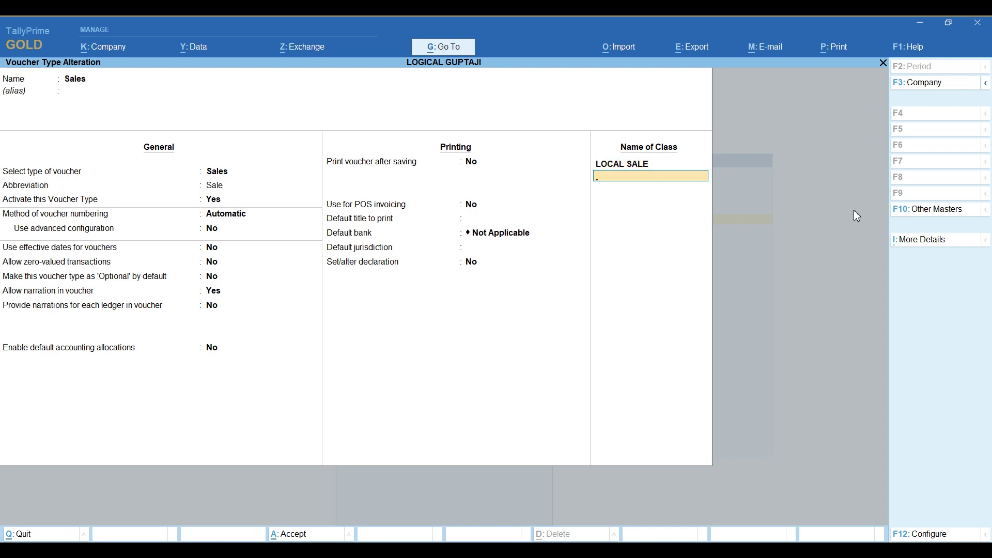
key(Up)
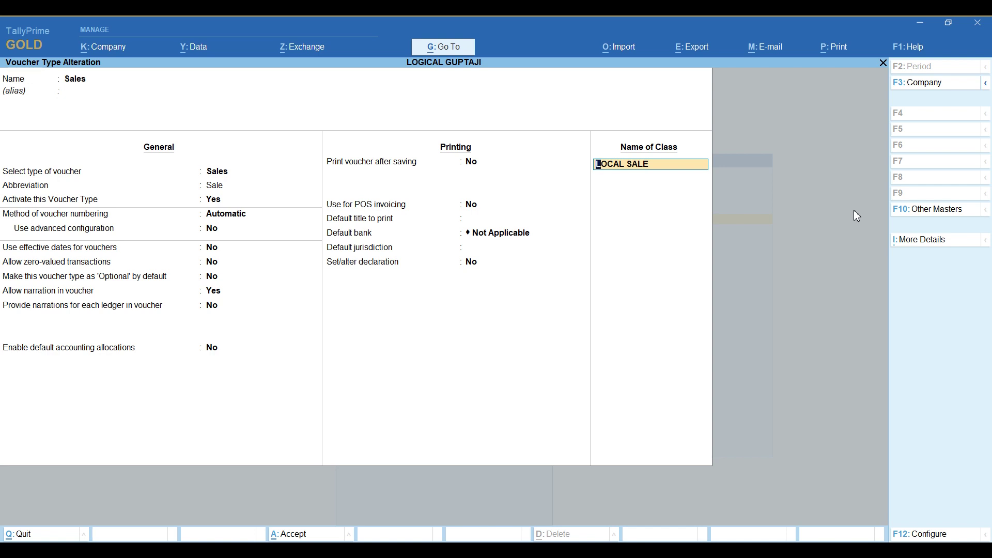
key(Return)
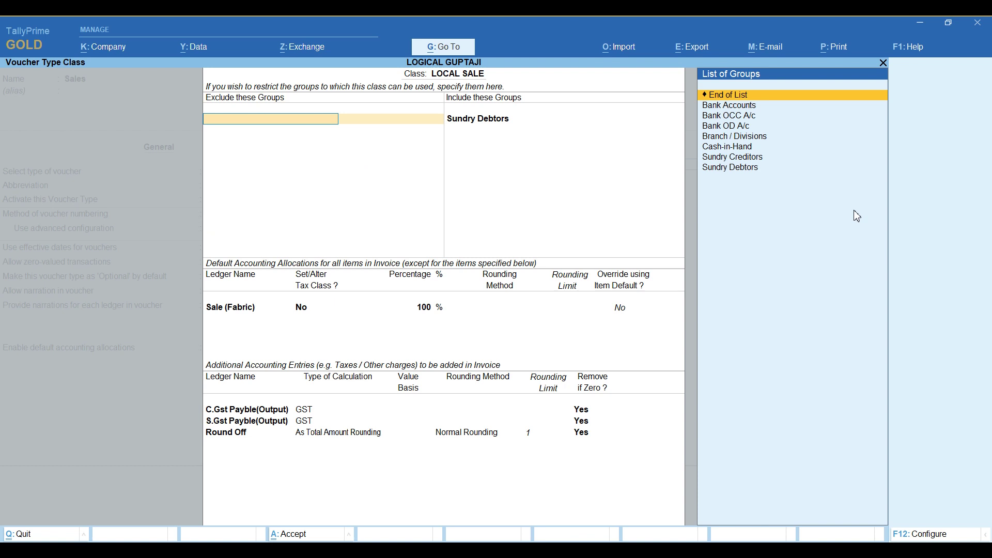
Keep the class's group restrictions and the 100% Sale (Fabric) allocation, and move on to the first additional accounting entry
key(Return)
key(Return)
key(Return)
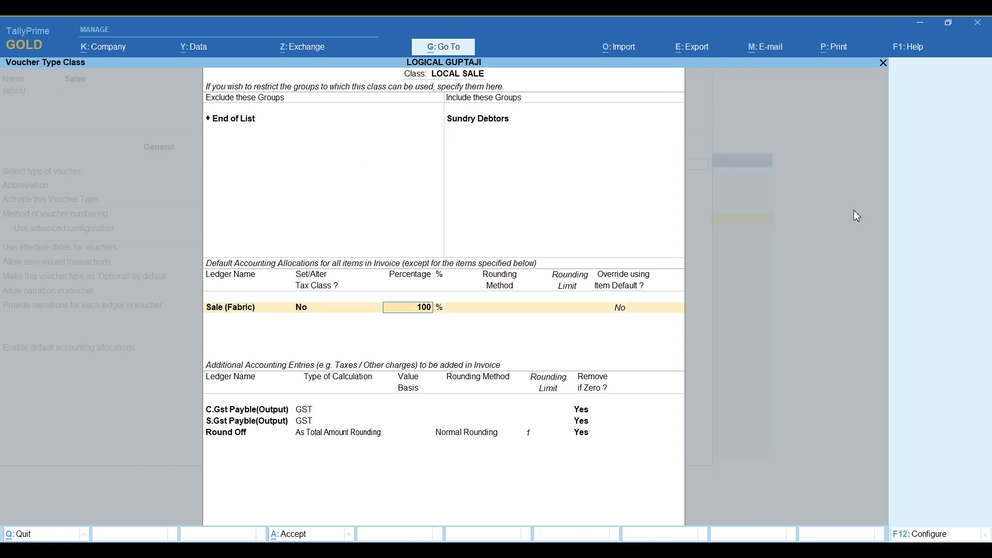
key(Return)
key(Return)
key(Return)
key(Return)
key(Return)
key(BackSpace)
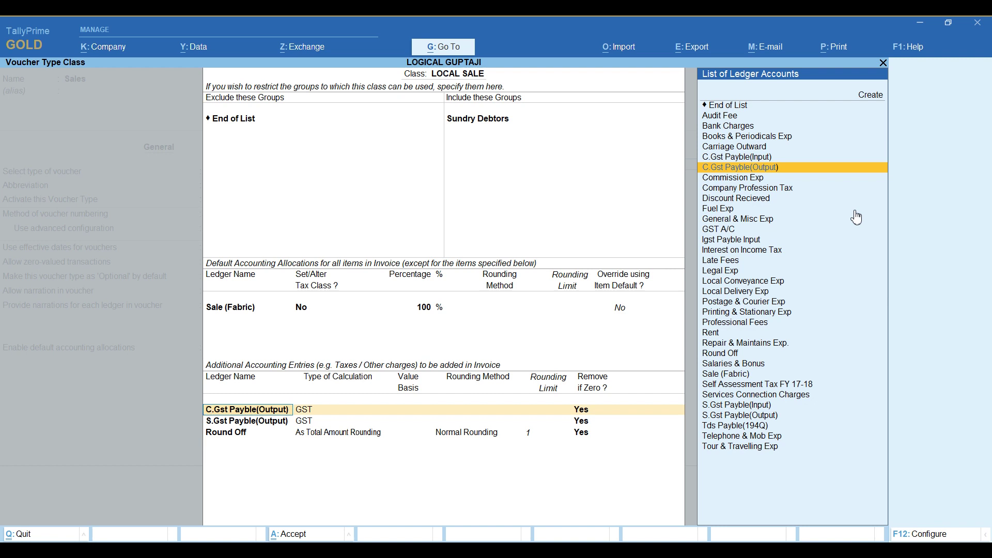
text(DISCOUNT)
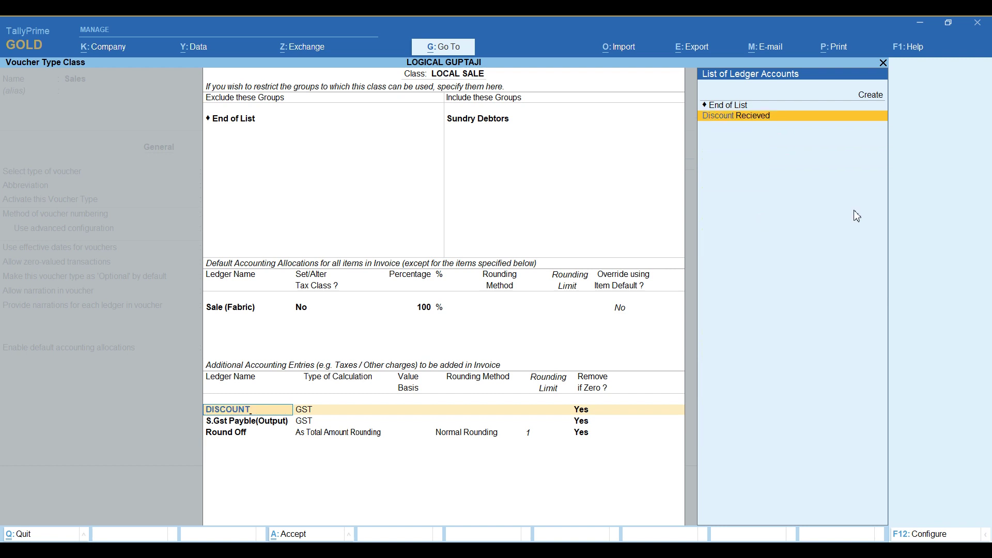
key(Return)
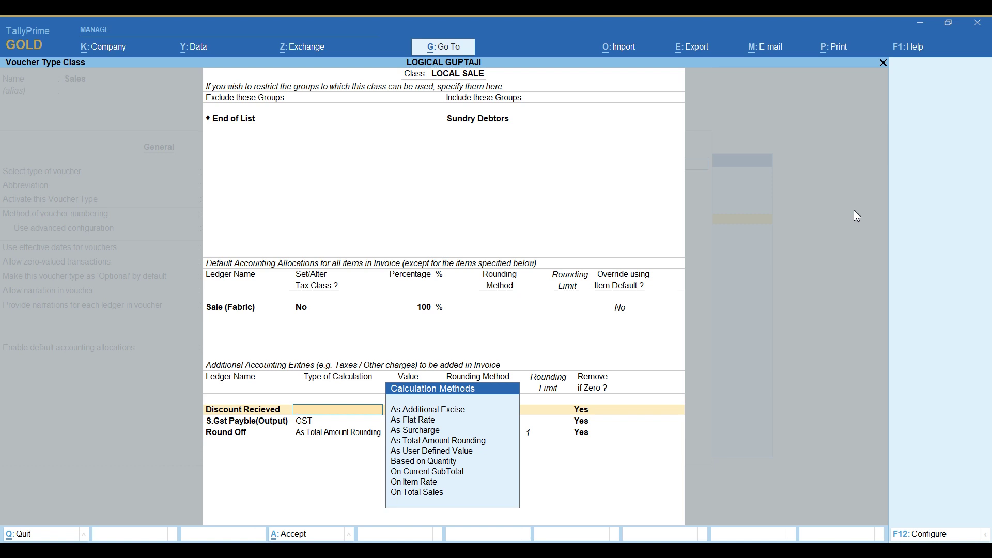
key(BackSpace)
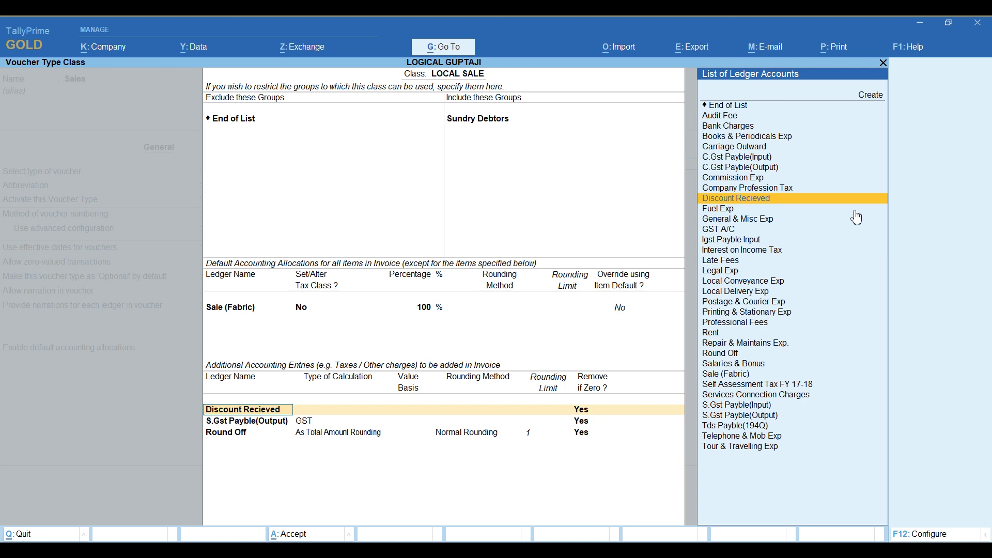
Start creating a new ledger for the first additional accounting entry and name it Discount Allowed
key(alt+c)
text(DISCOU)
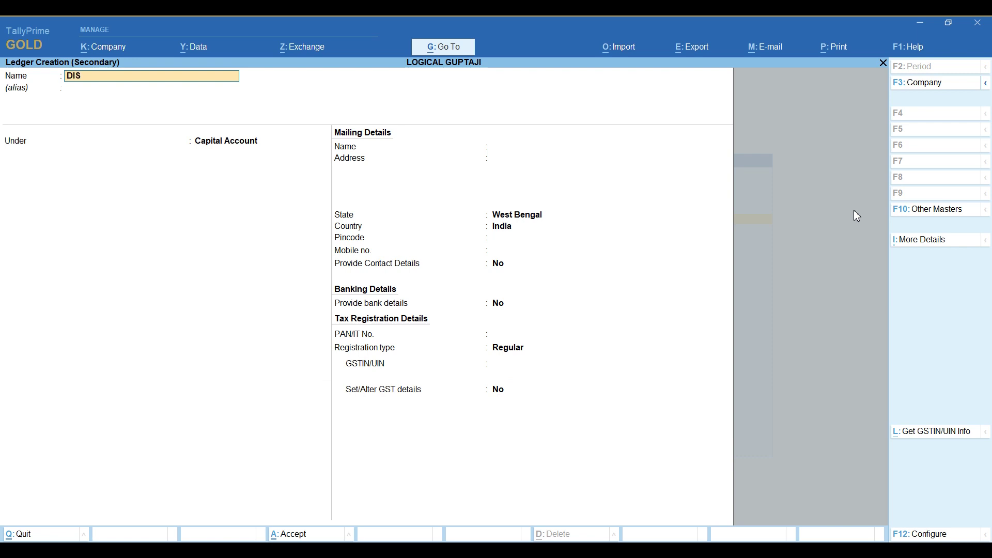
key(BackSpace)
key(BackSpace)
key(BackSpace)
key(BackSpace)
text(iscount Allowed)
key(Return)
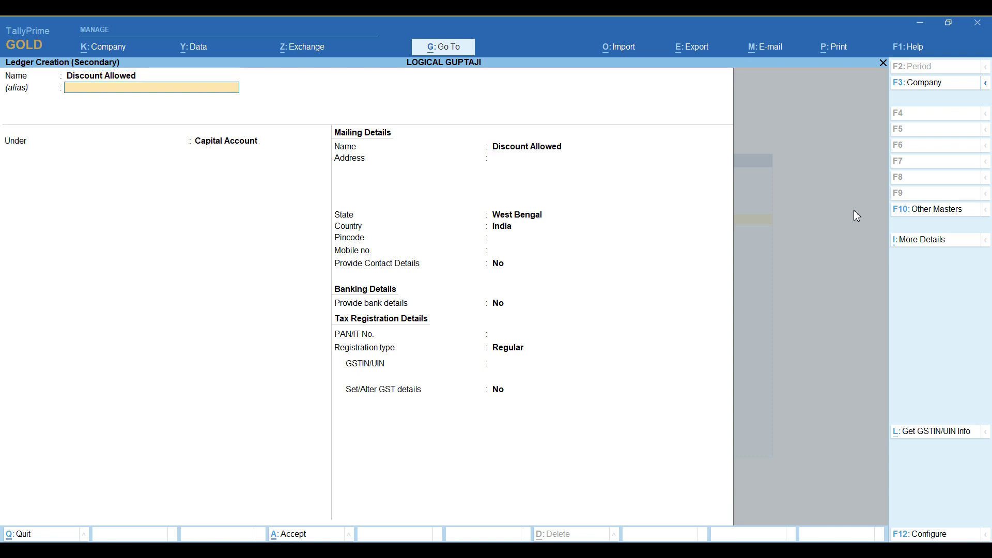
Place the Discount Allowed ledger under Indirect Expenses, keep GST as Applicable, and save the ledger
key(Return)
text(Indire)
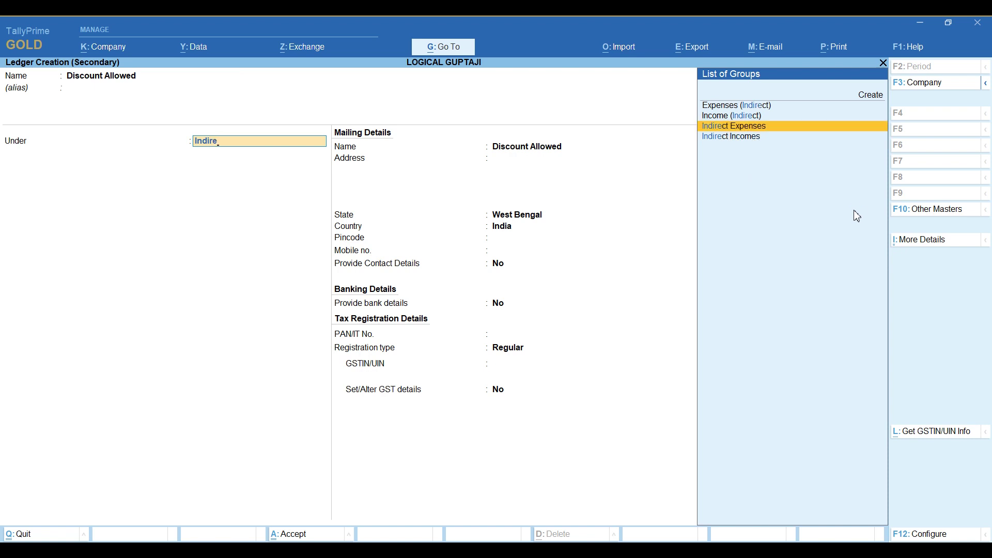
key(Return)
key(Return)
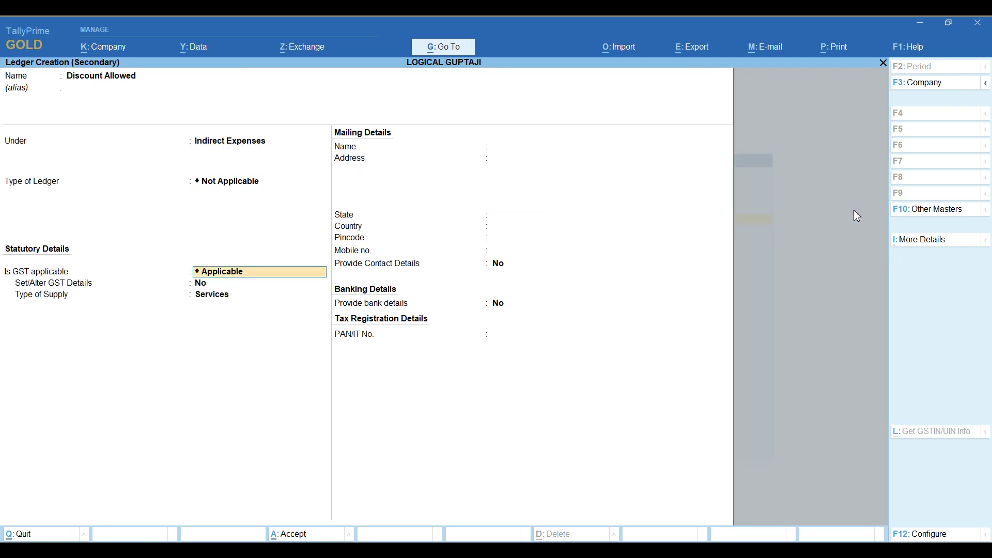
key(Return)
key(ctrl)
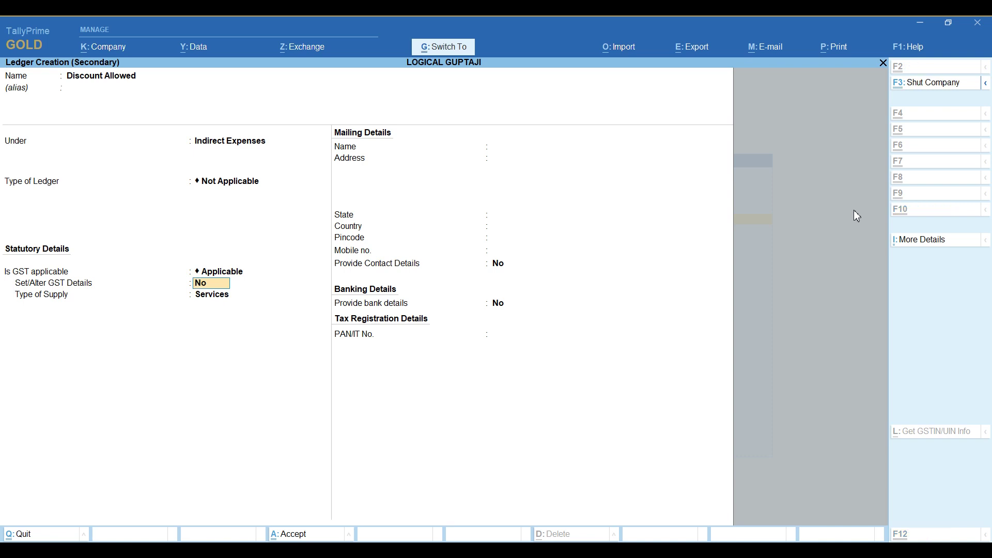
key(ctrl+a)
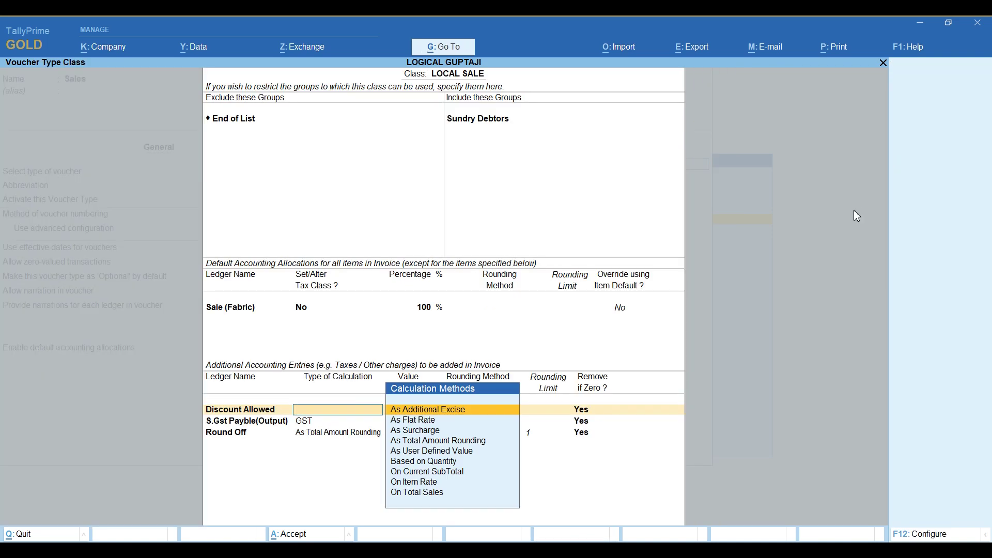
Set the Discount Allowed entry's type of calculation to On Total Sales with a value basis of -10%
key(Down)
key(Down)
key(Down)
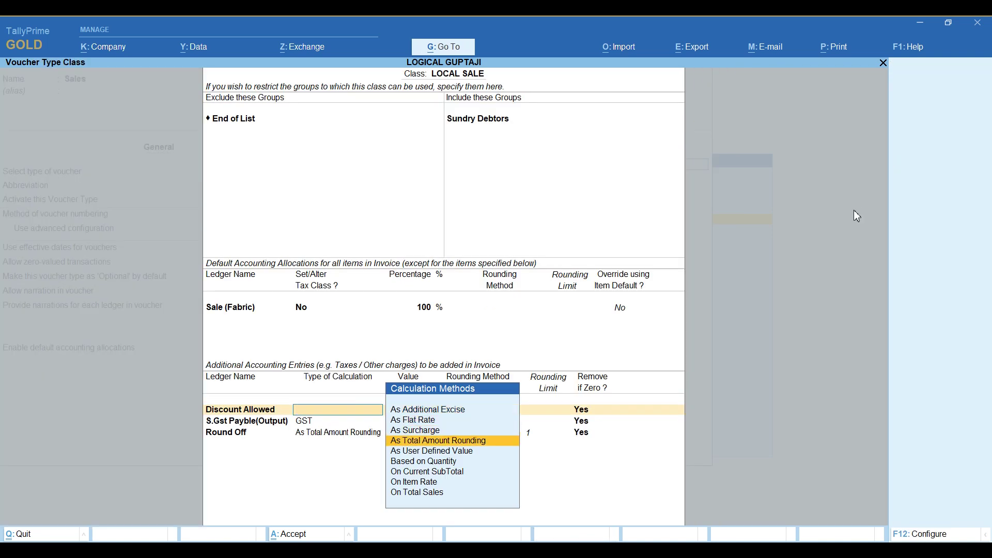
key(Down)
key(Down)
key(Down)
key(Down)
key(Down)
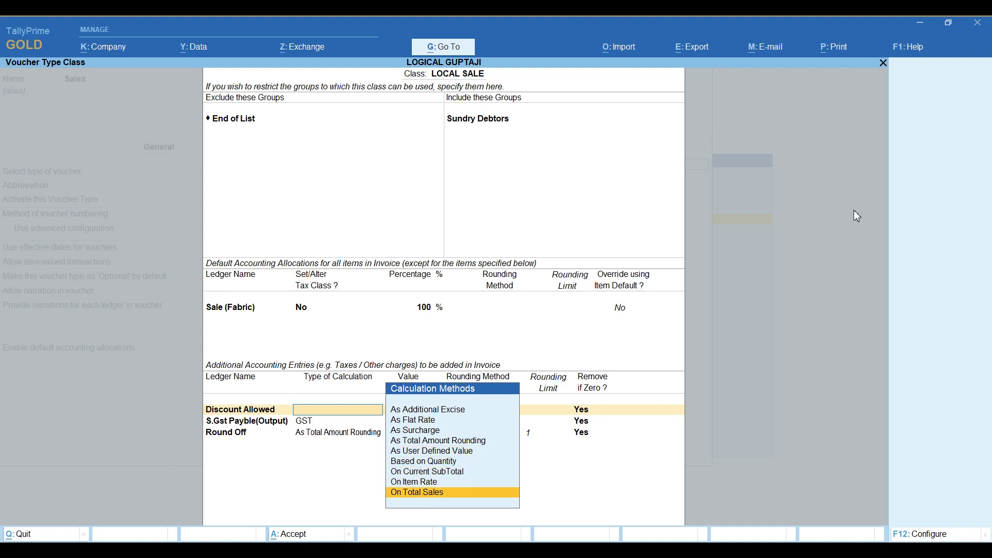
key(Return)
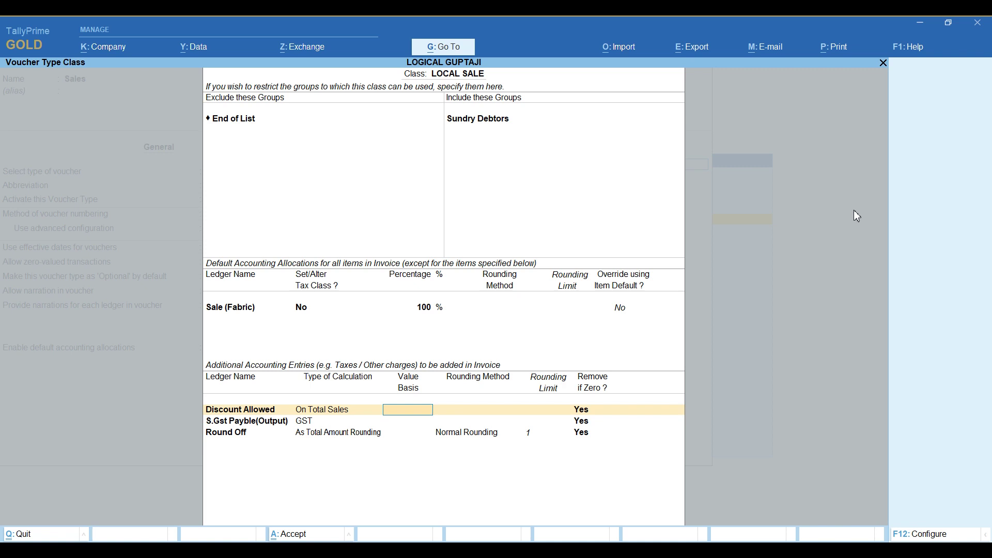
text(-10%)
key(Return)
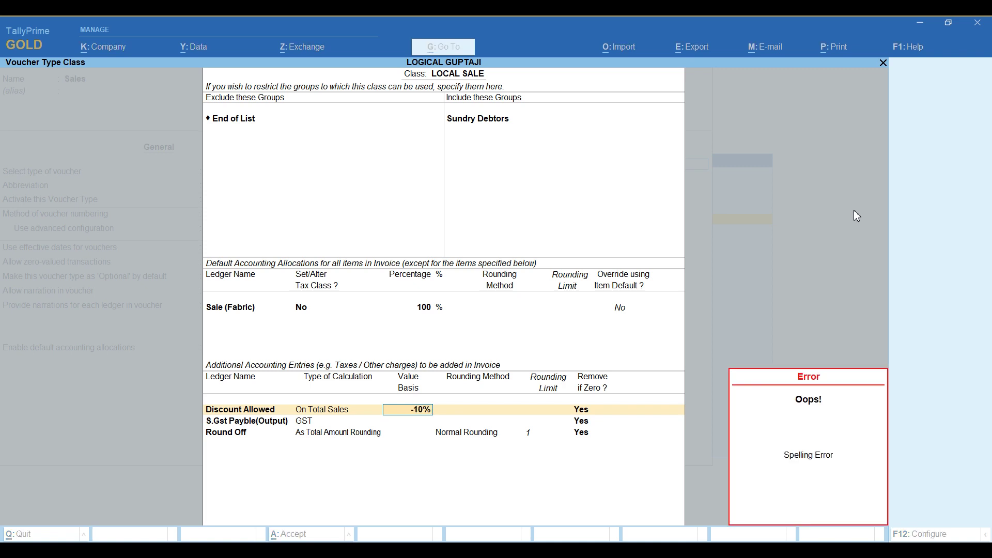
key(Return)
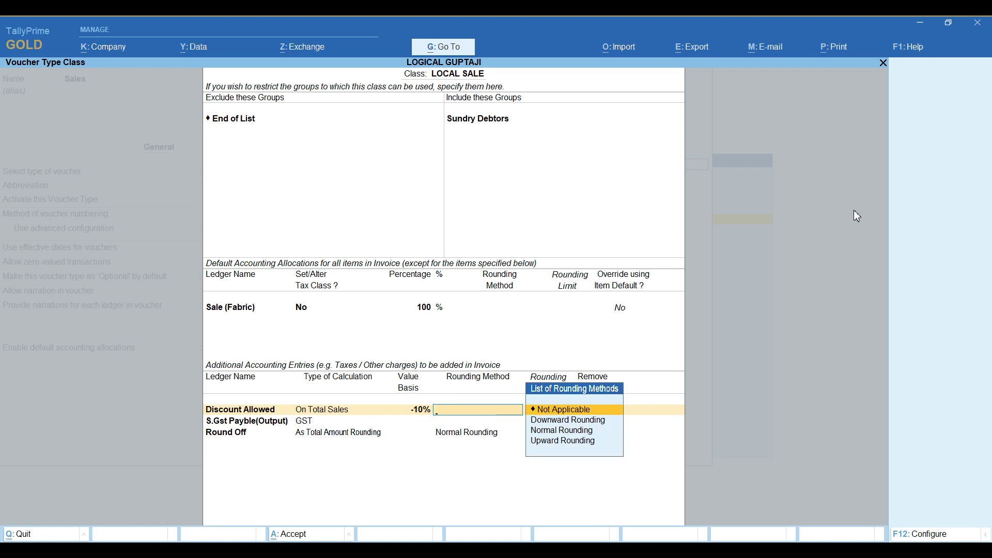
Give the Discount Allowed entry Normal Rounding with a rounding limit of 1
key(Down)
key(Up)
key(Down)
key(Down)
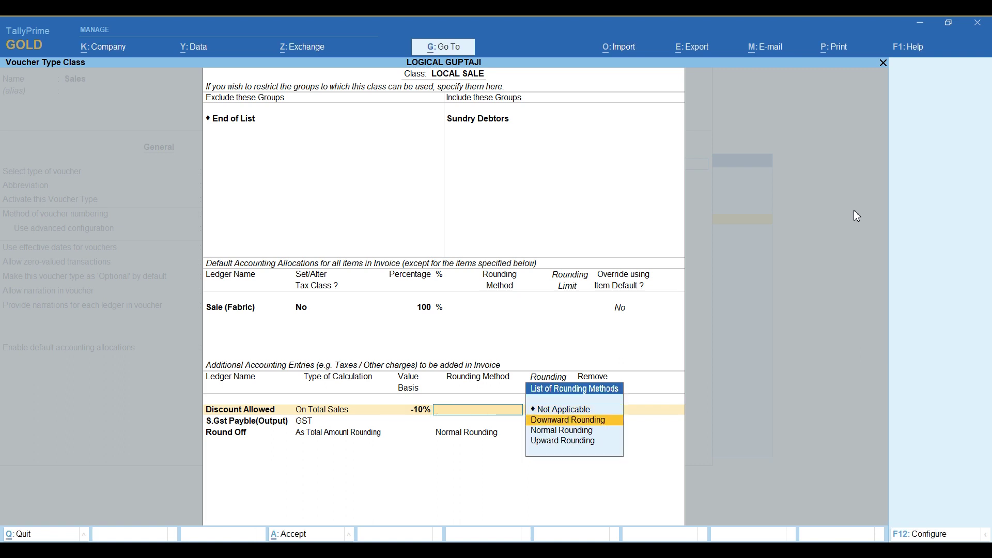
key(Up)
key(Down)
key(Down)
key(Up)
key(Up)
key(Up)
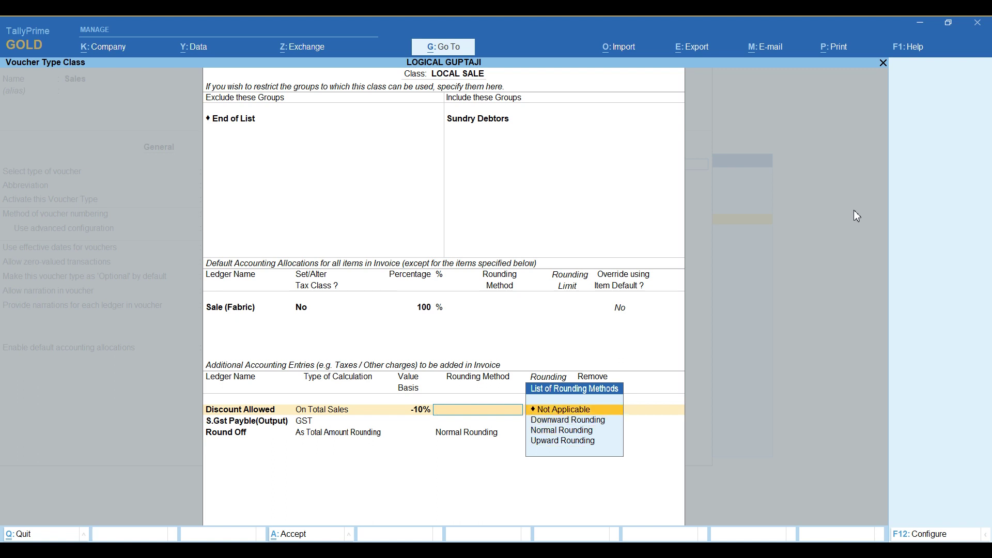
key(Down)
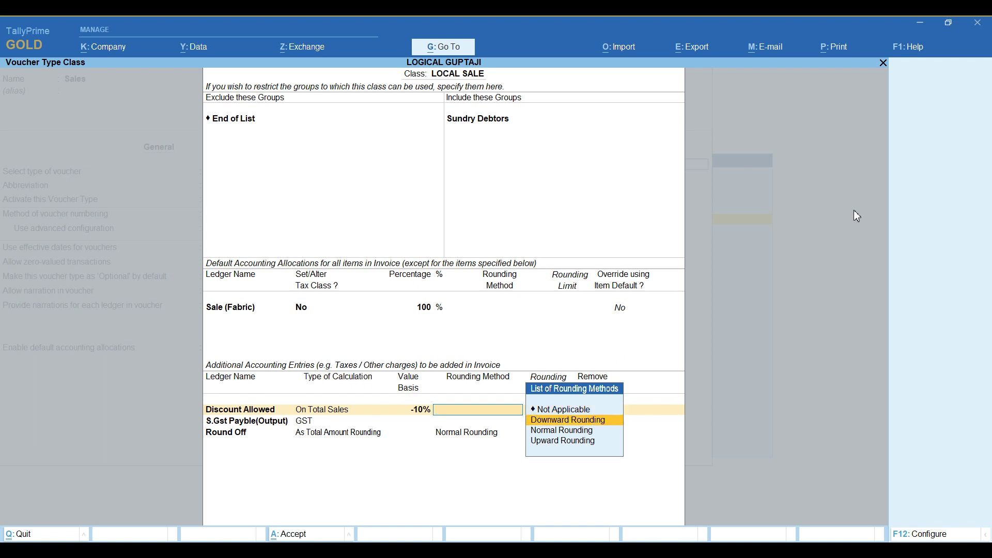
key(Down)
key(Return)
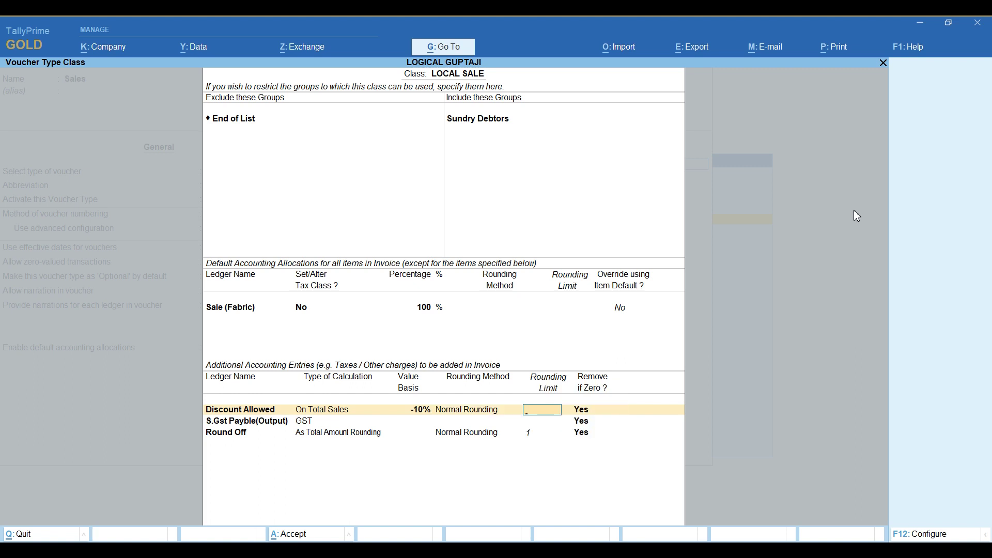
key(Return)
key(Return)
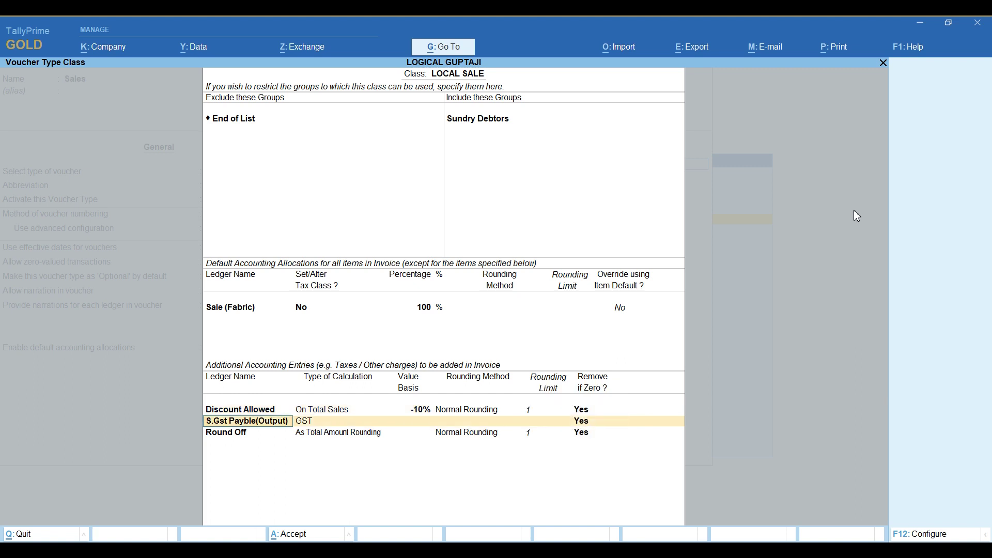
Keep the S.Gst Payble(Output) entry and replace the Round Off entry below it with C.Gst Payble(Output)
key(Return)
key(Return)
text(Cg)
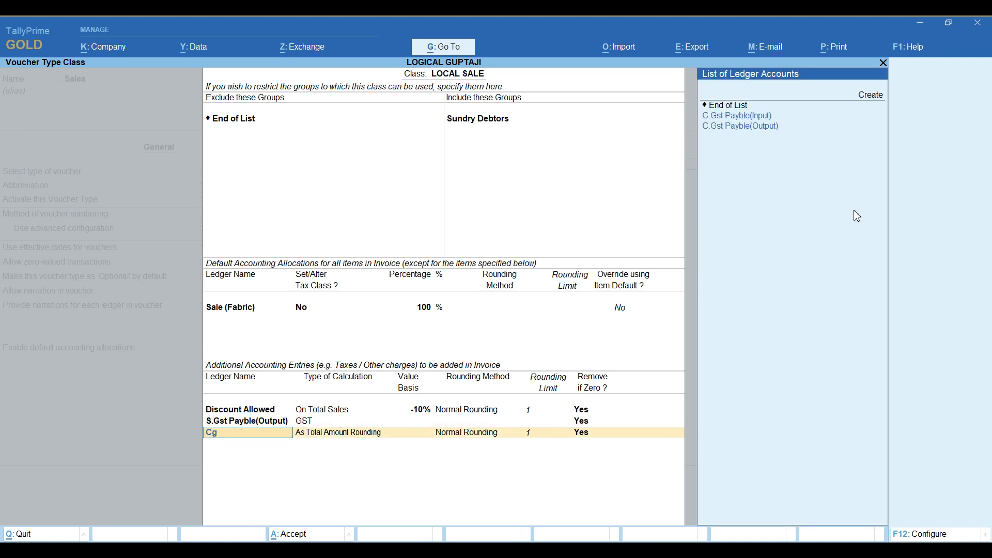
key(Down)
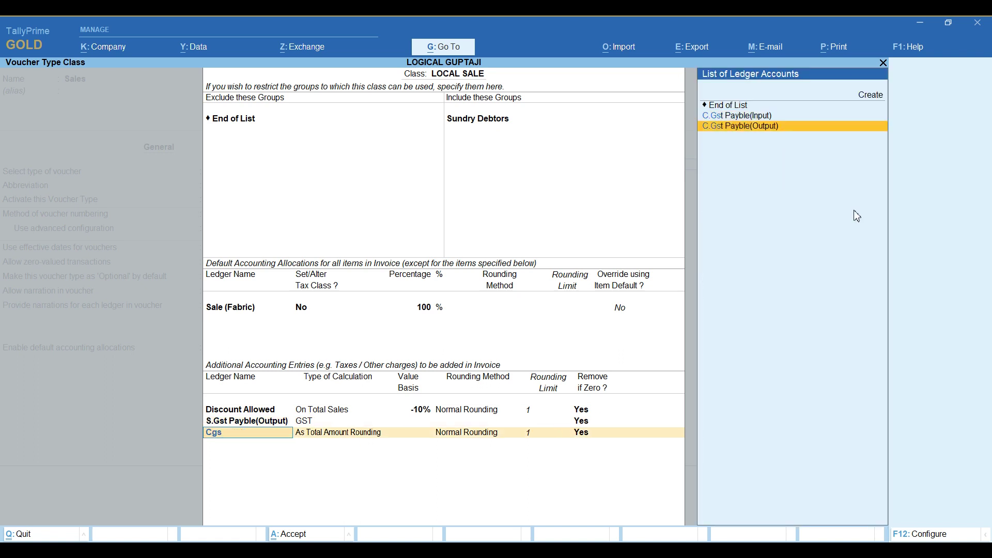
key(Return)
key(Return)
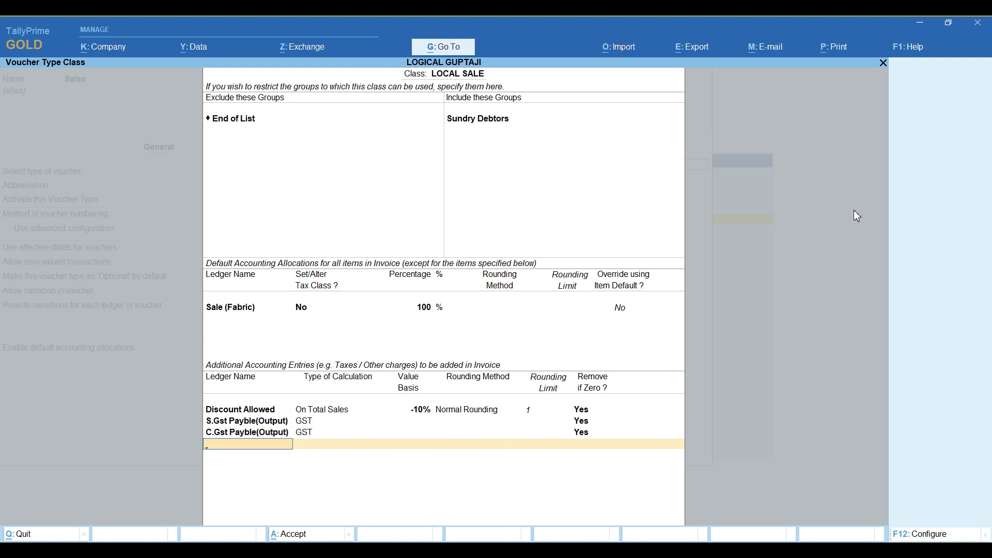
Add Round Off as the last additional accounting entry, calculated As Total Amount Rounding
text(Rou)
key(Return)
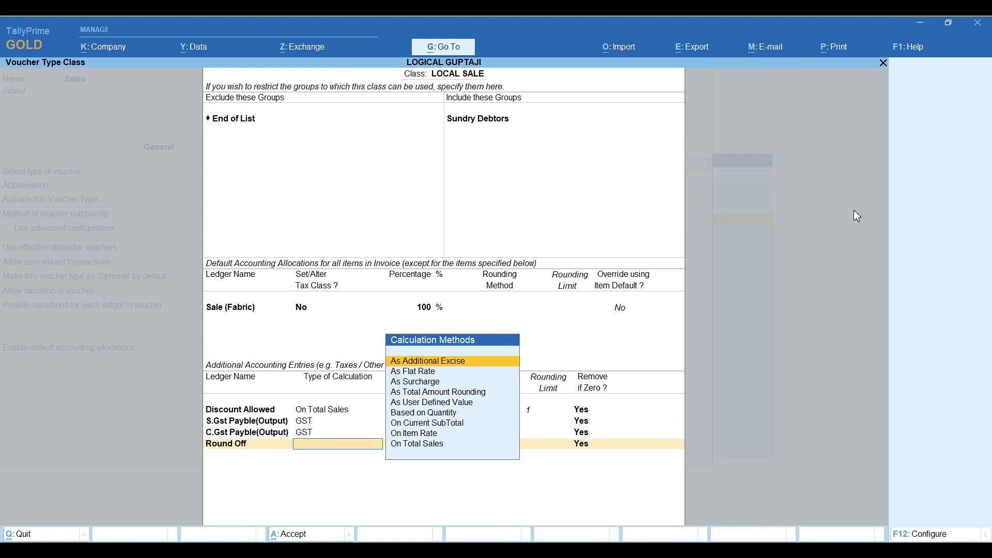
key(Down)
key(Down)
key(Down)
key(Down)
key(Up)
key(Return)
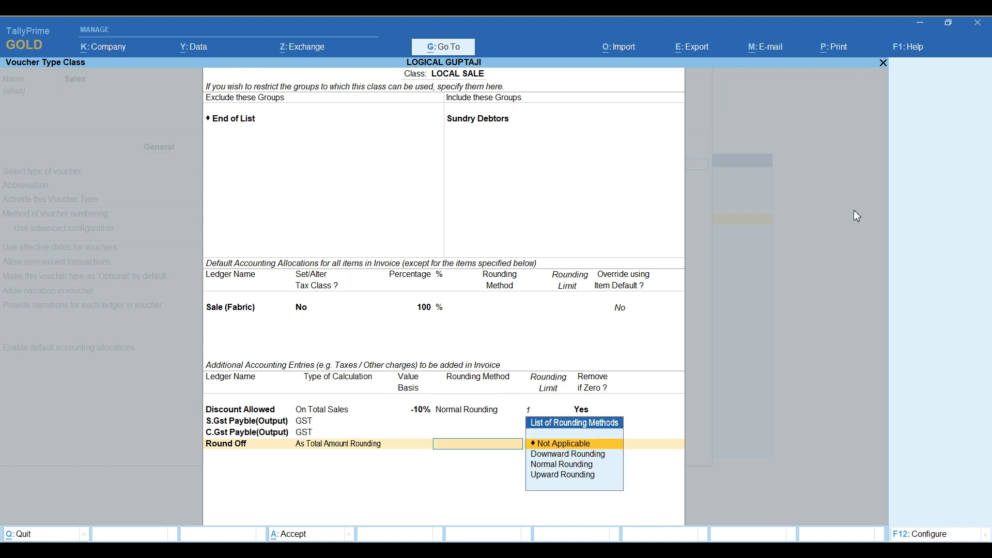
Give the Round Off entry Normal Rounding with a limit of 1 and keep its removal if zero
key(Down)
key(Down)
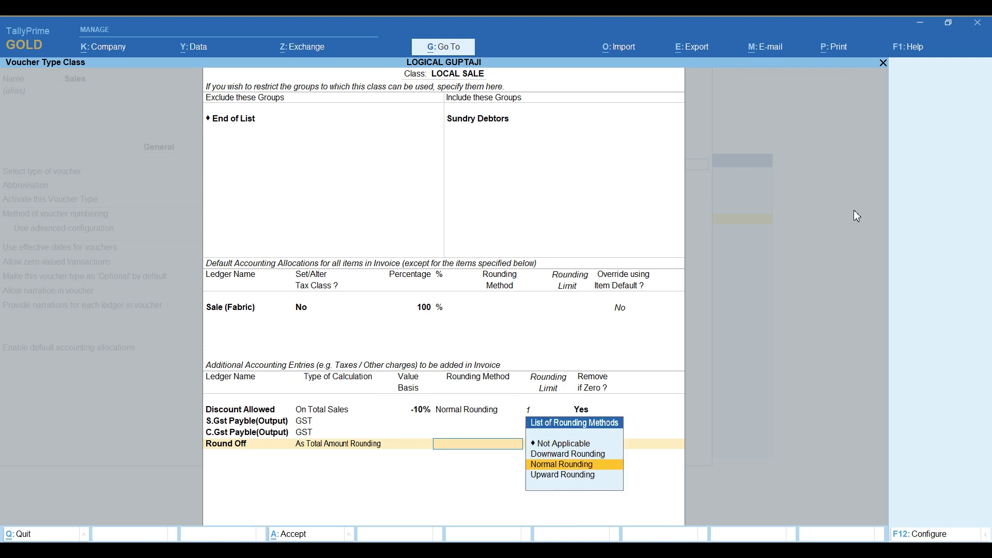
key(Return)
key(Return)
key(Return)
key(Return)
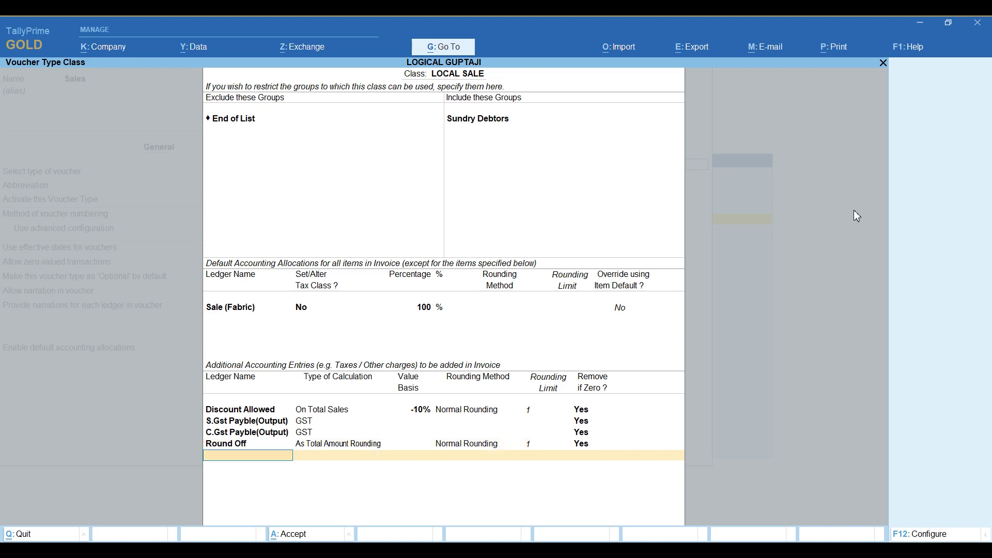
Save the LOCAL SALE class and the Sales voucher type, and return to the Gateway of Tally
key(Return)
key(Return)
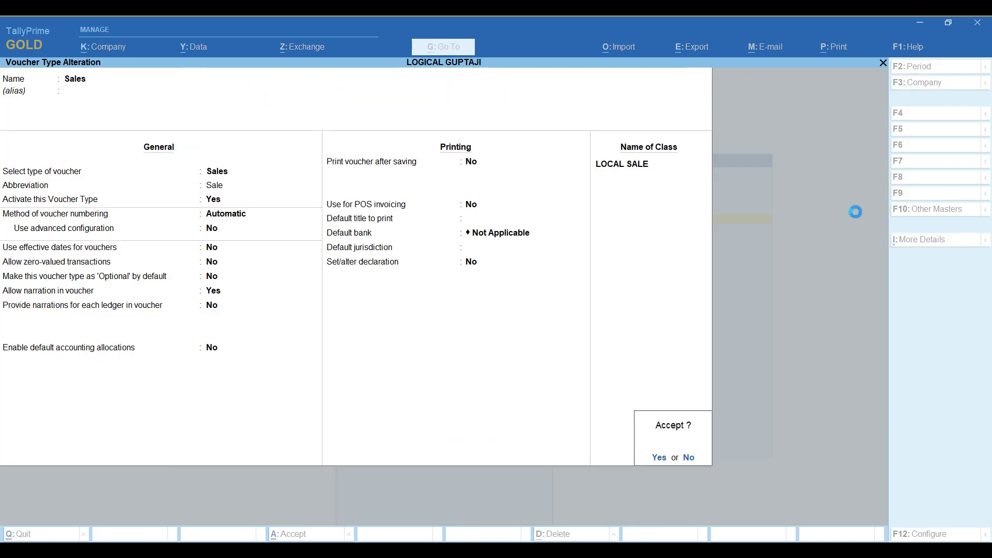
key(Escape)
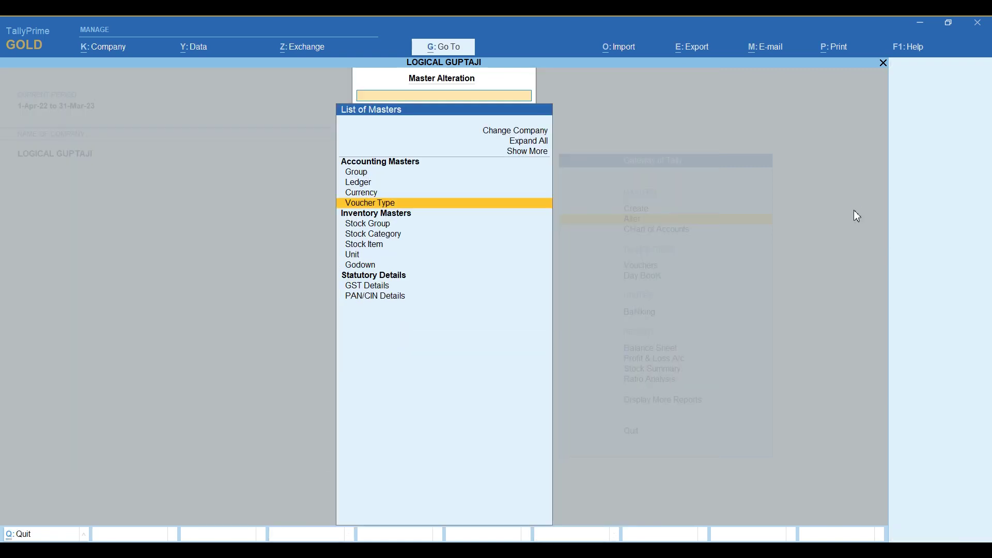
key(Escape)
Open a new sales voucher with the LOCAL SALE class and choose Abc as the party account
key(Up)
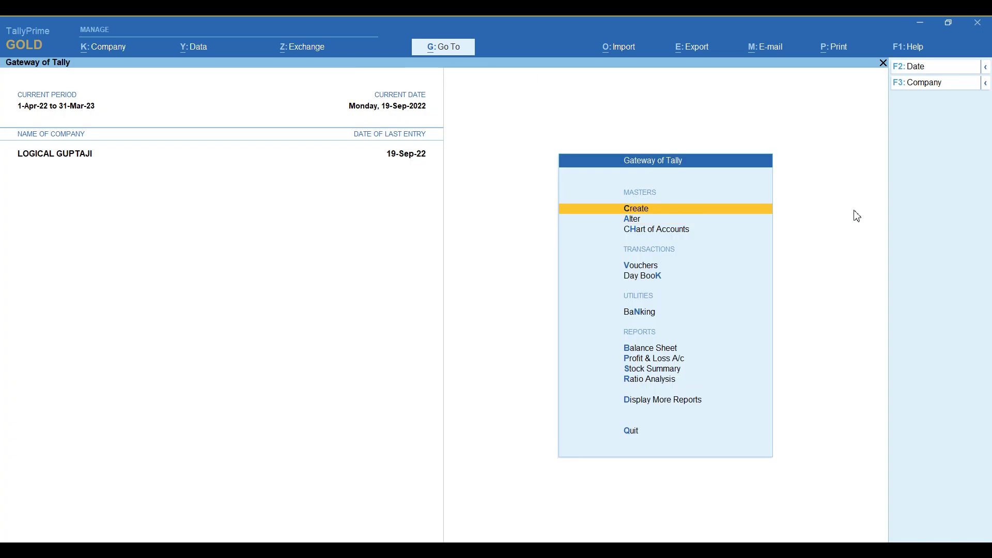
key(Down)
key(Down)
key(Down)
key(Down)
key(Up)
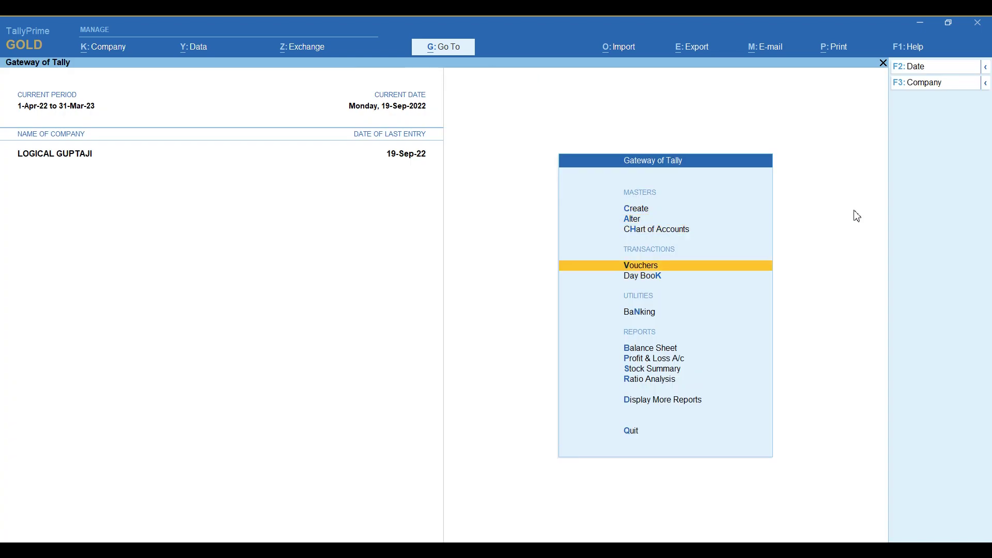
key(Return)
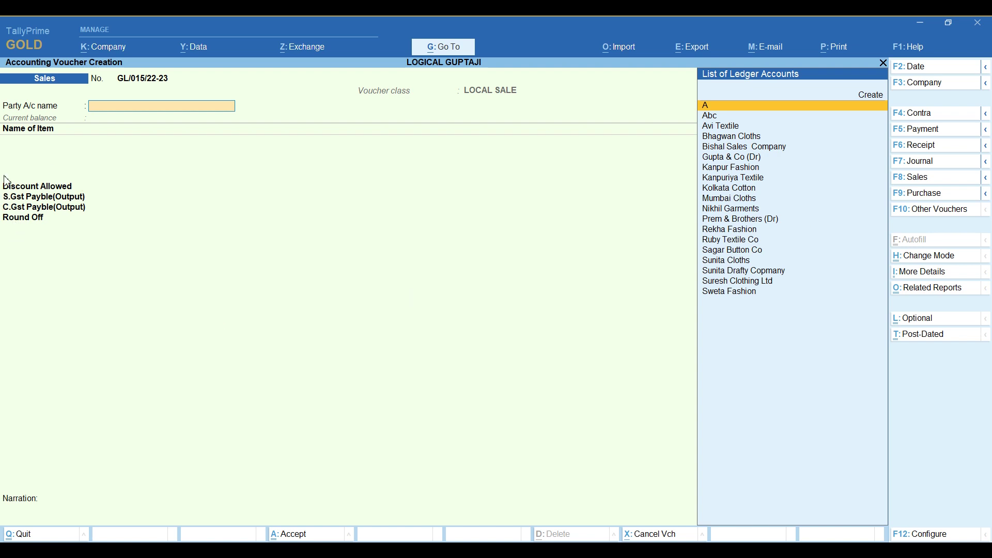
text(abc)
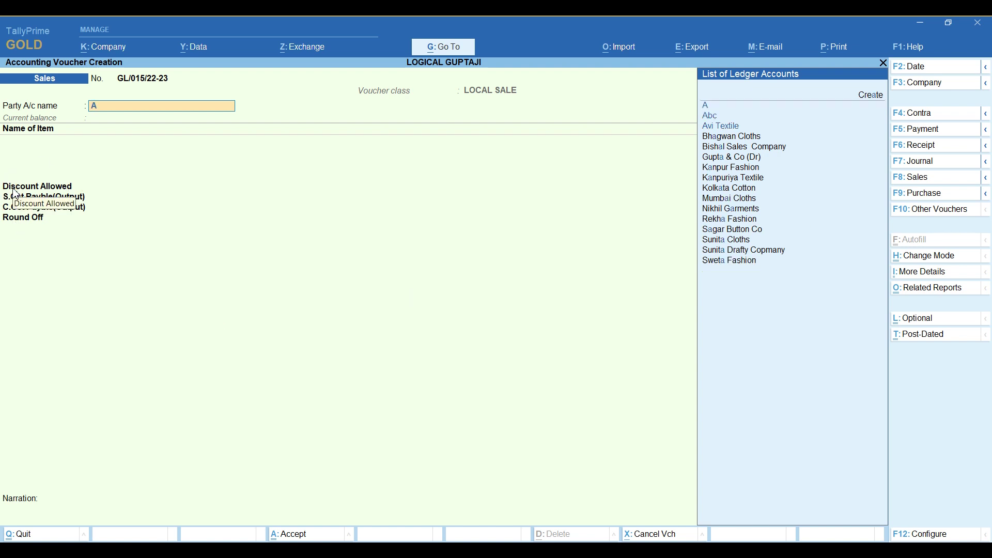
key(Return)
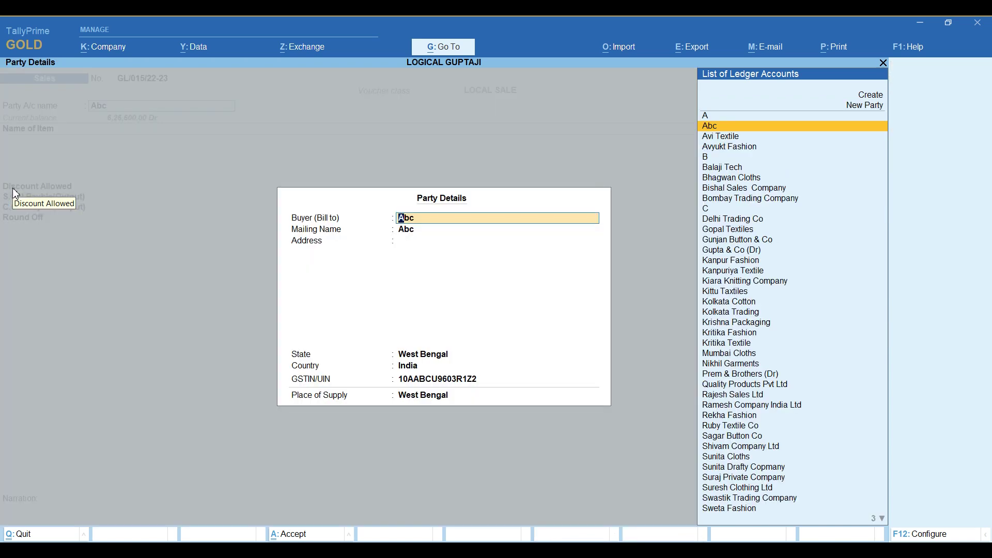
Accept the party details and add Fabric(6006) to the voucher with 105.300 KGS at a rate of 350.00
key(ctrl+a)
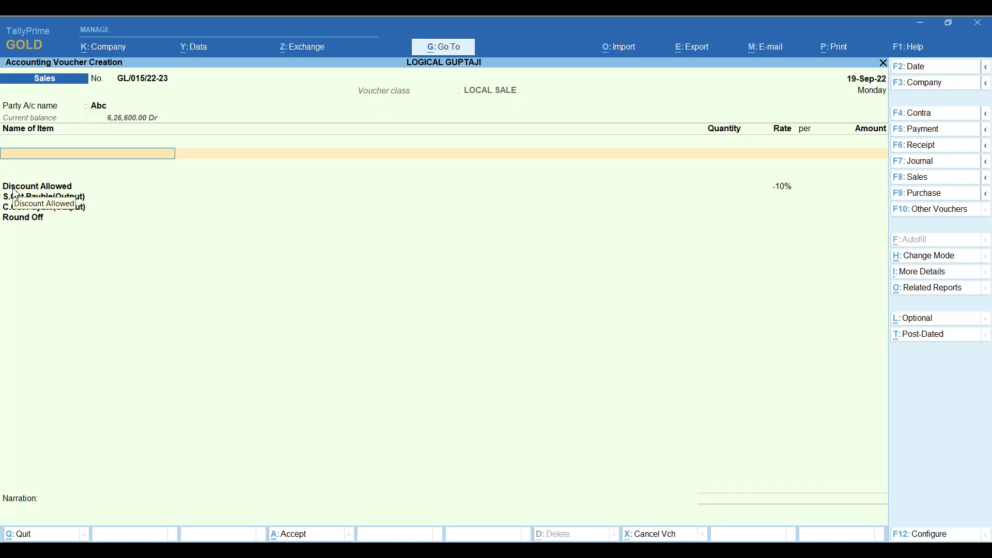
text(Fab)
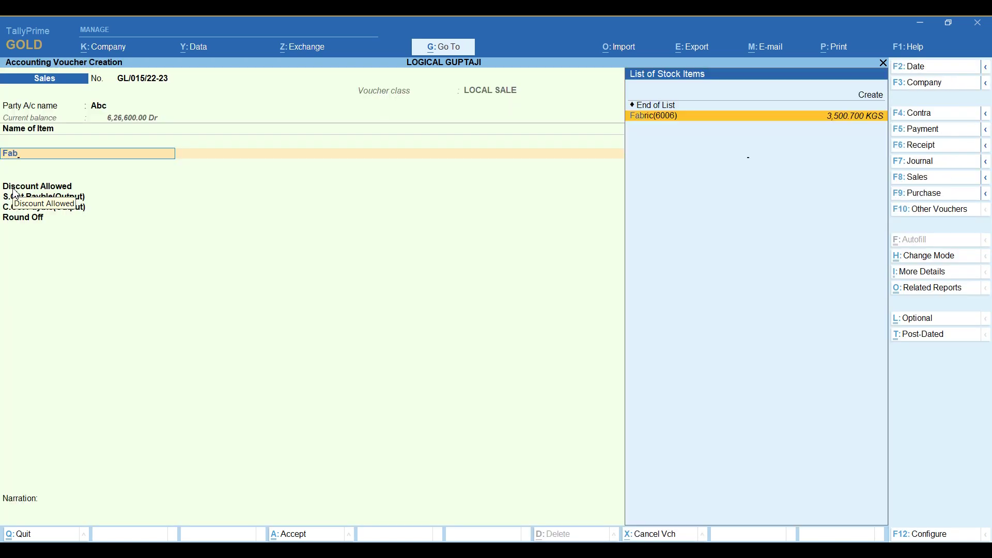
key(Return)
text(10)
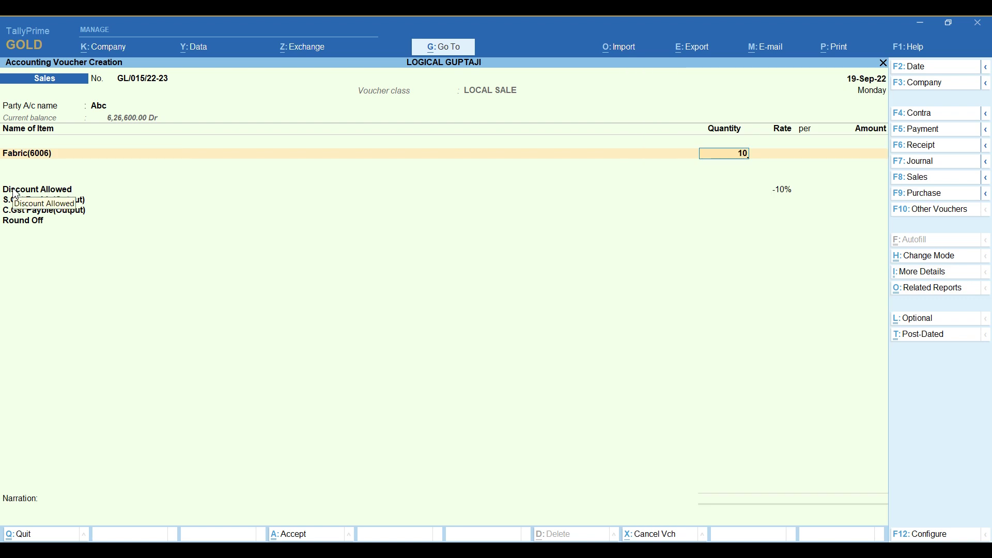
text(5.3)
key(Return)
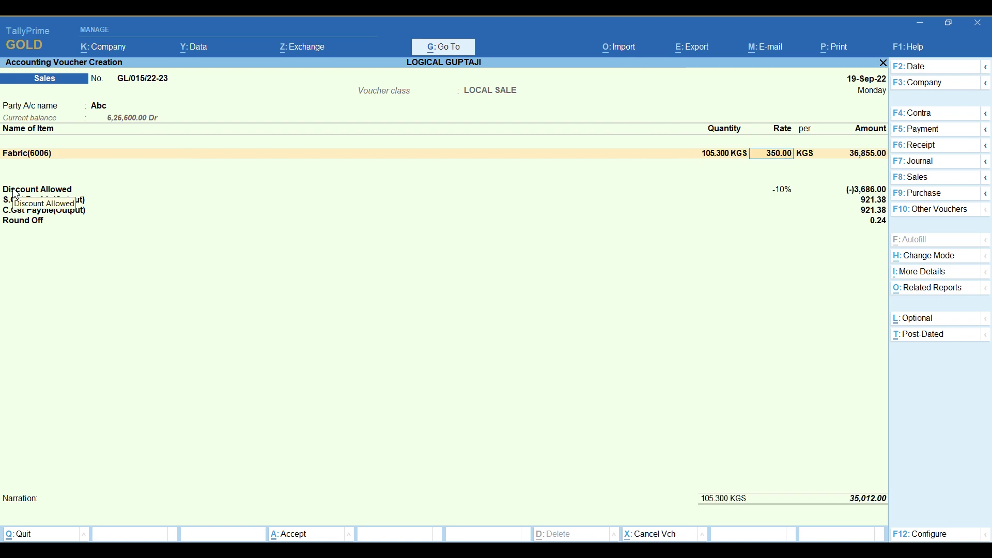
key(Return)
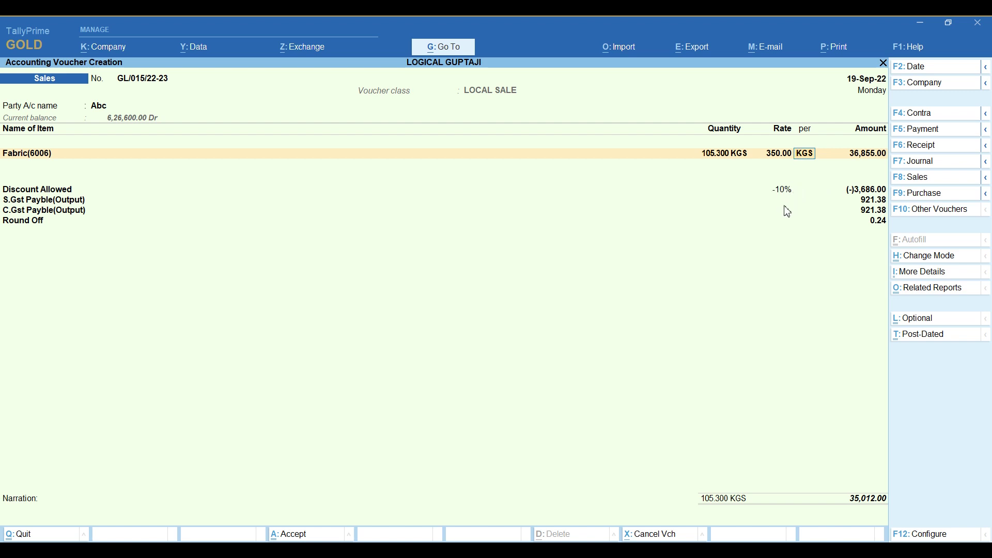
Go through the voucher again from the party account to the item line, and discard it without saving
click(92, 111)
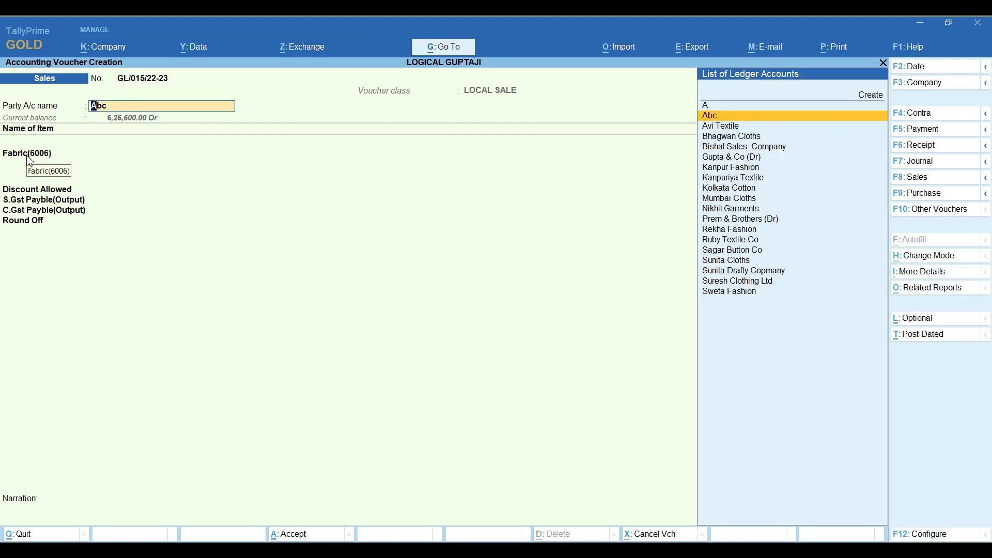
key(Return)
key(Return)
key(Return)
key(Return)
key(Return)
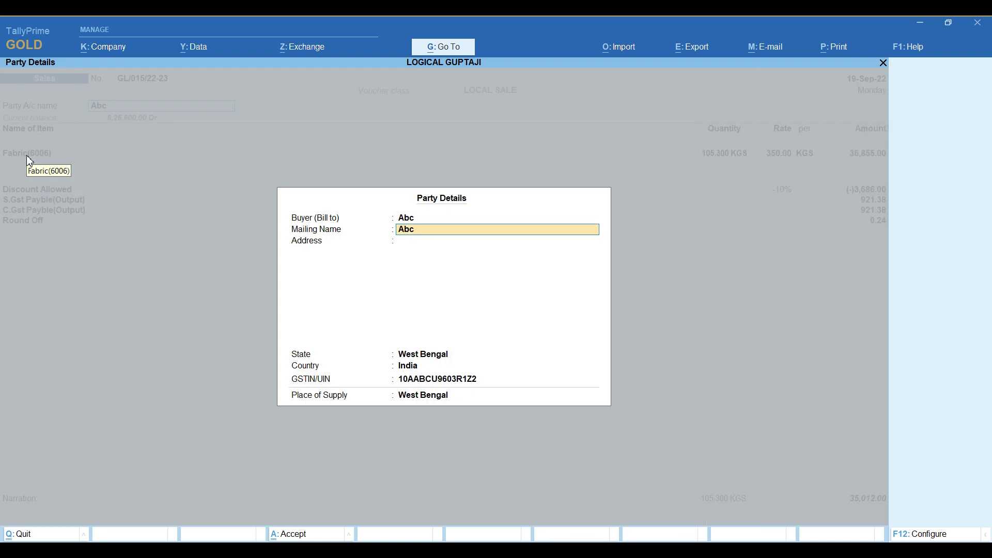
key(Return)
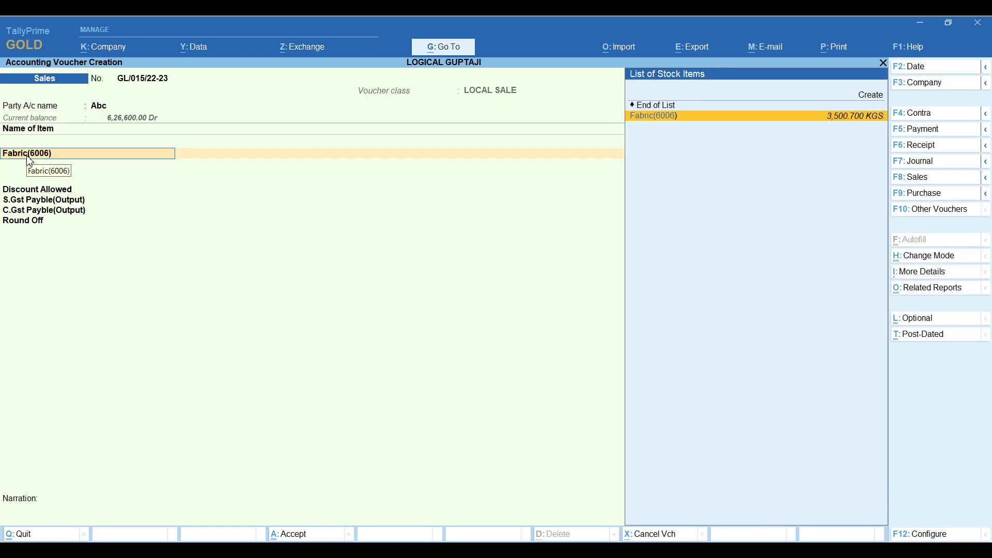
key(Return)
key(Return)
key(Return)
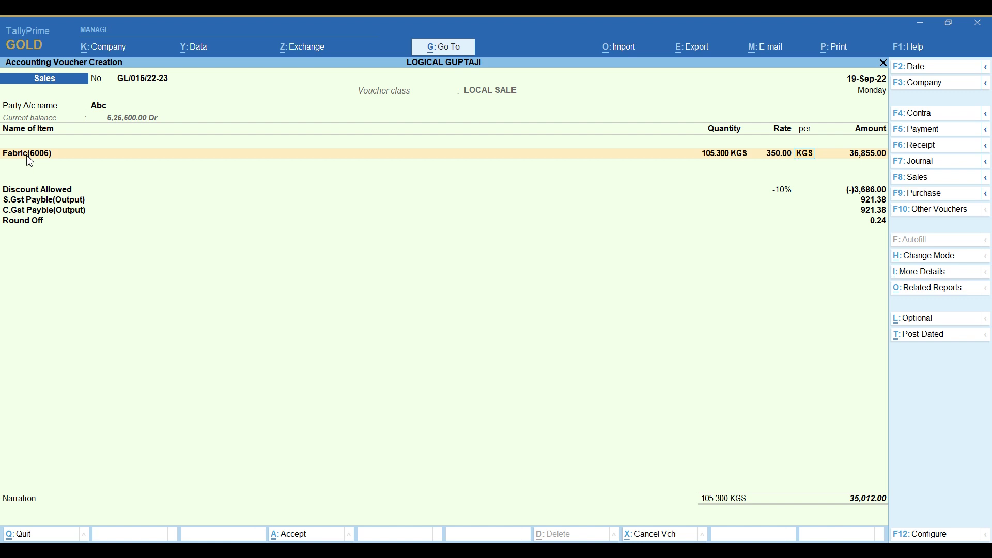
key(Escape)
key(y)
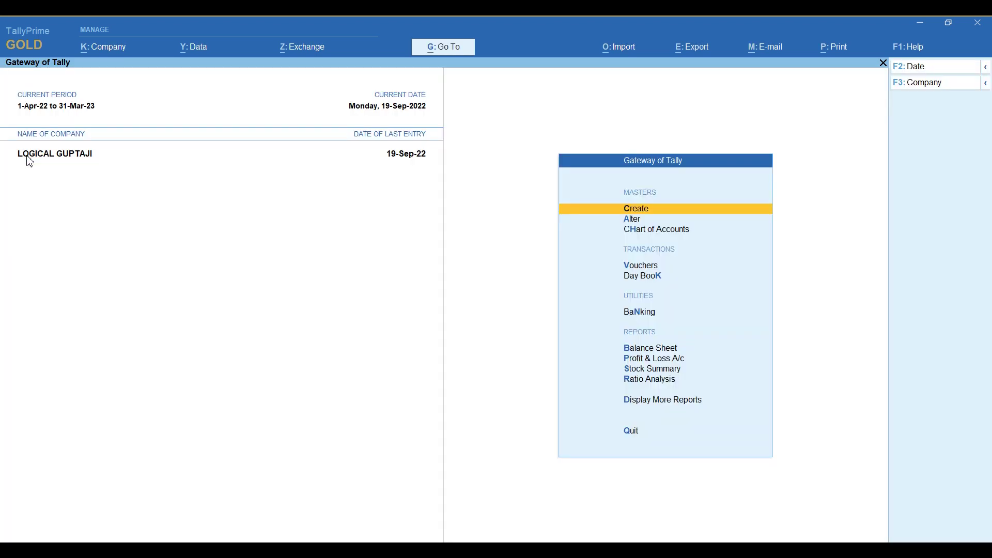
Open the Sales voucher type for alteration from the Gateway of Tally
key(Down)
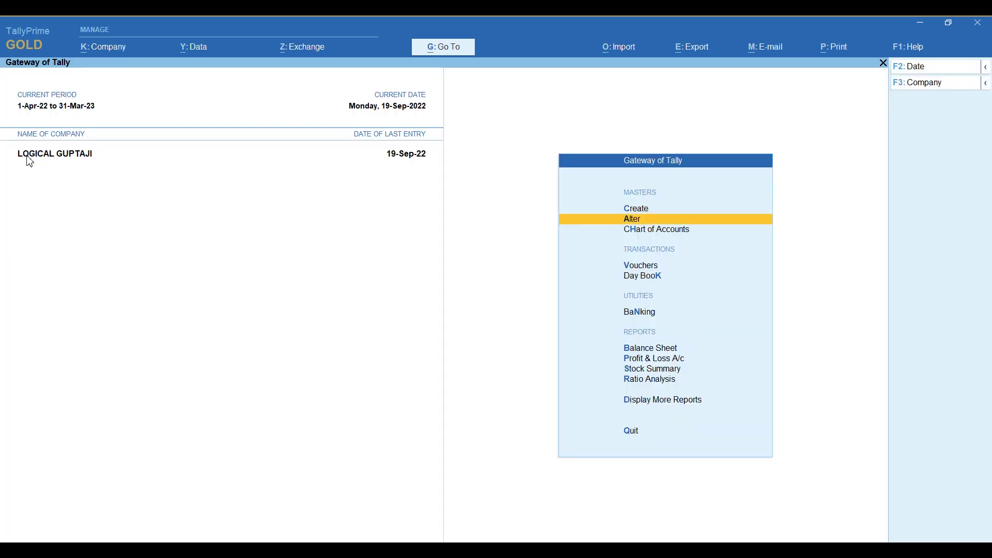
key(Return)
key(Down)
key(Down)
key(Down)
key(Return)
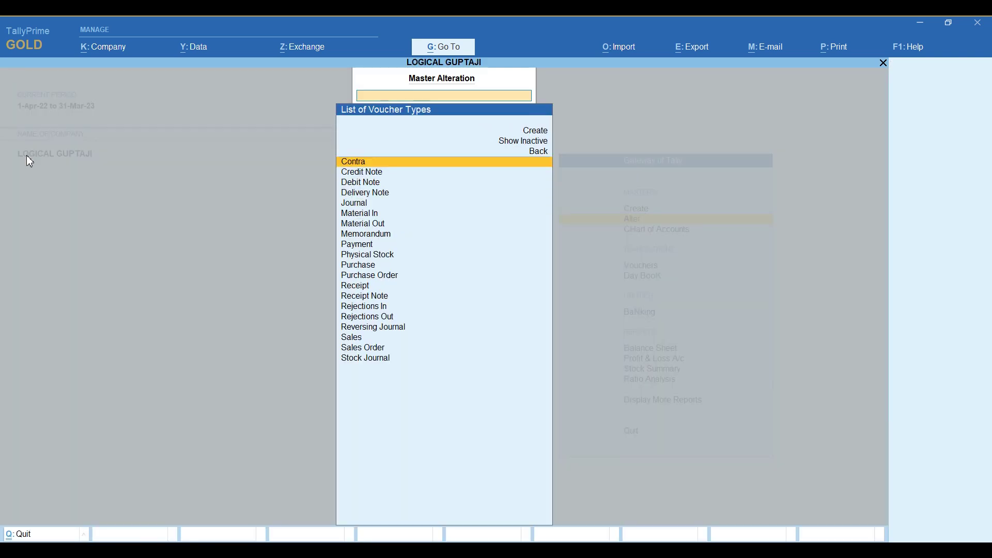
text(Sale)
key(Return)
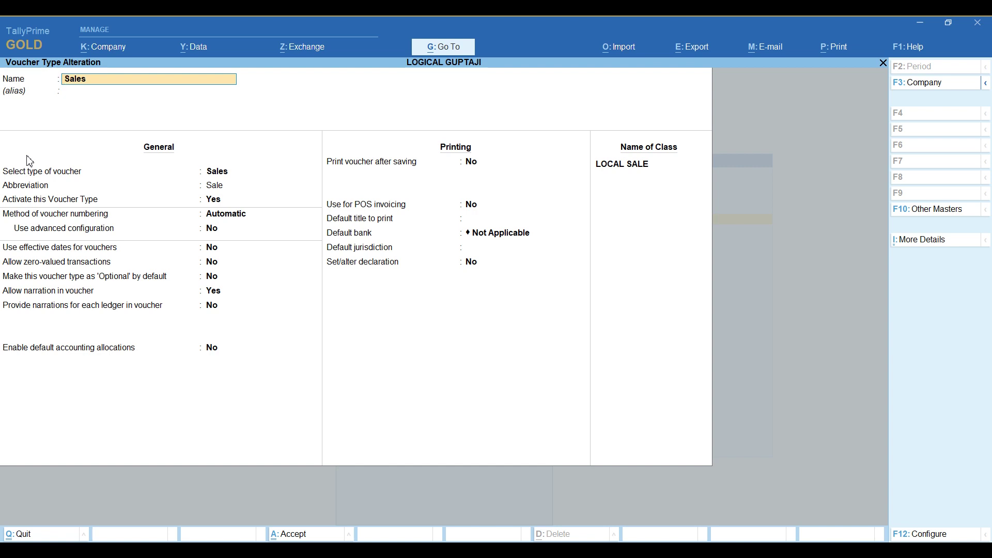
Open the LOCAL SALE class of the Sales voucher type, keeping the general and printing settings as they are
key(Return)
key(Return)
key(Return)
key(Return)
key(Return)
key(Return)
key(Return)
key(Return)
key(Return)
key(Return)
key(Return)
key(Return)
key(Return)
key(Return)
key(Return)
key(Return)
key(Return)
key(Return)
key(Return)
key(Return)
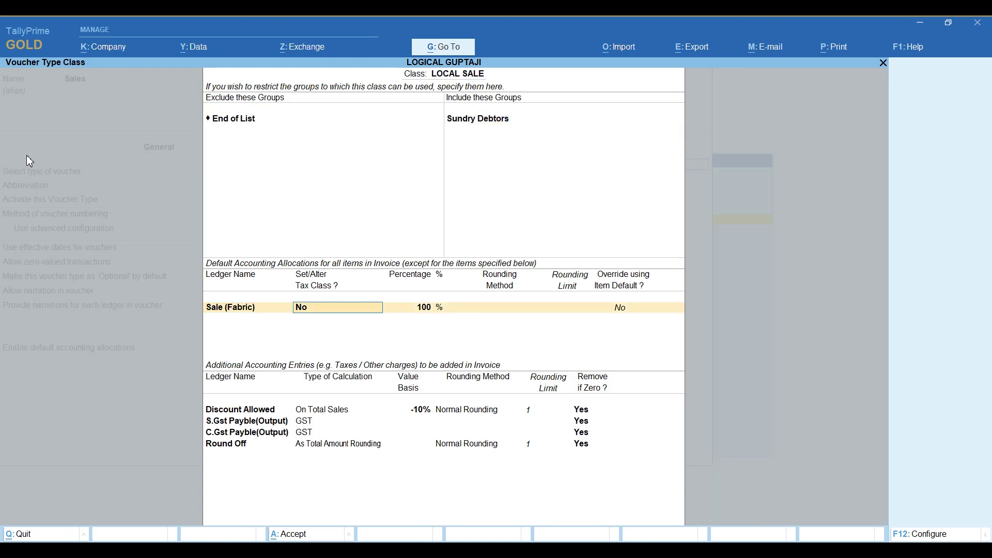
Change the Discount Allowed entry's type of calculation to As User Defined Value
key(Return)
key(Return)
key(Return)
key(Return)
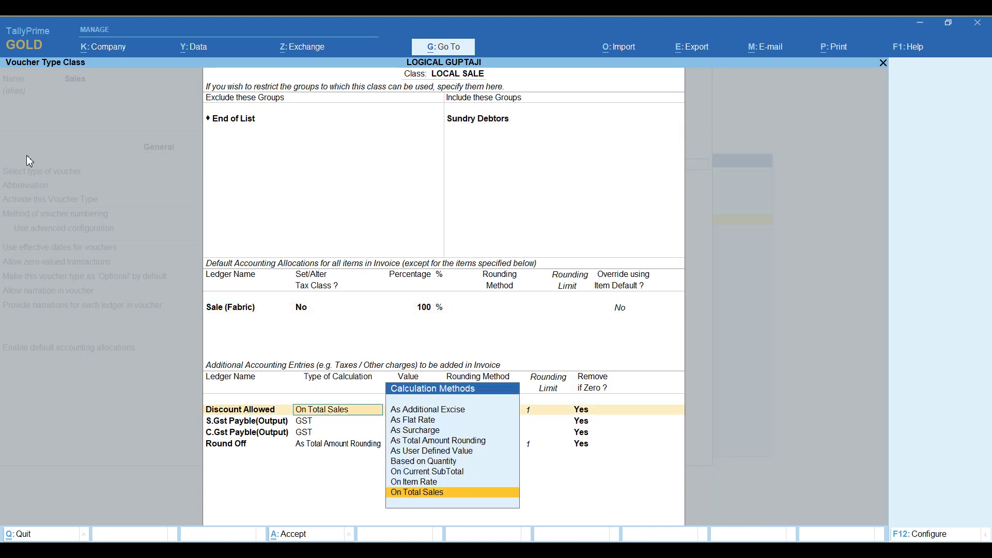
key(BackSpace)
key(Return)
key(Up)
key(Up)
key(Up)
key(Up)
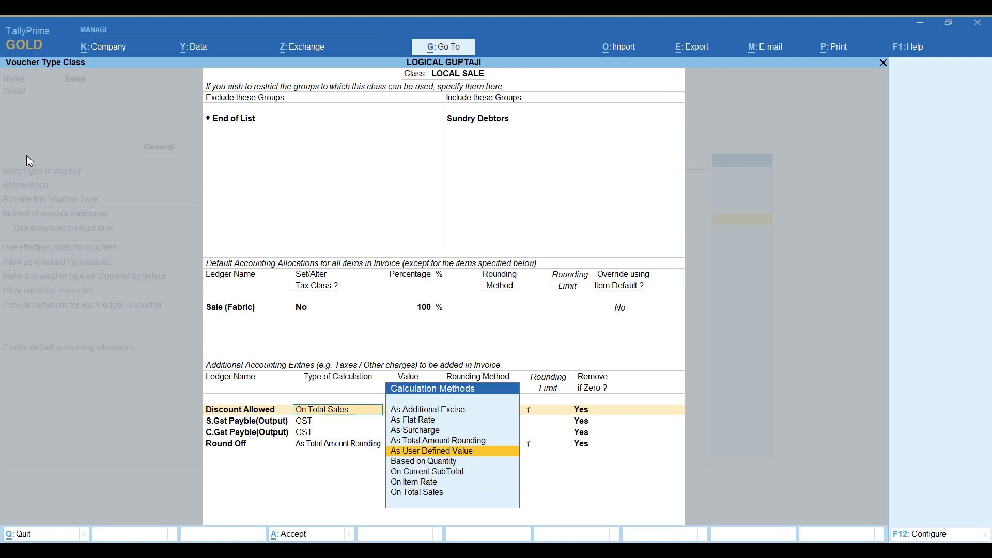
click(438, 451)
key(Return)
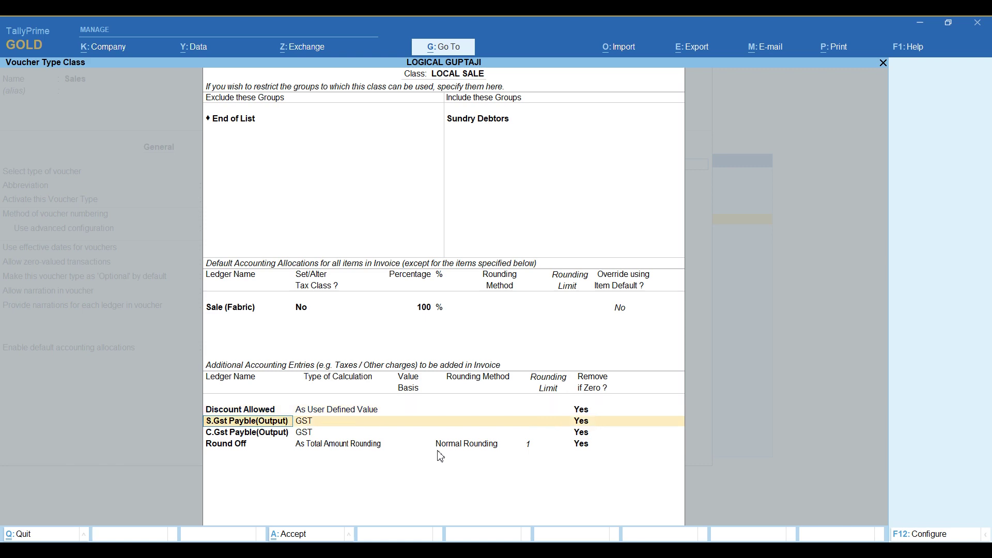
Save the altered LOCAL SALE class with the Sales voucher type, and go back to the Gateway of Tally
key(ctrl+a)
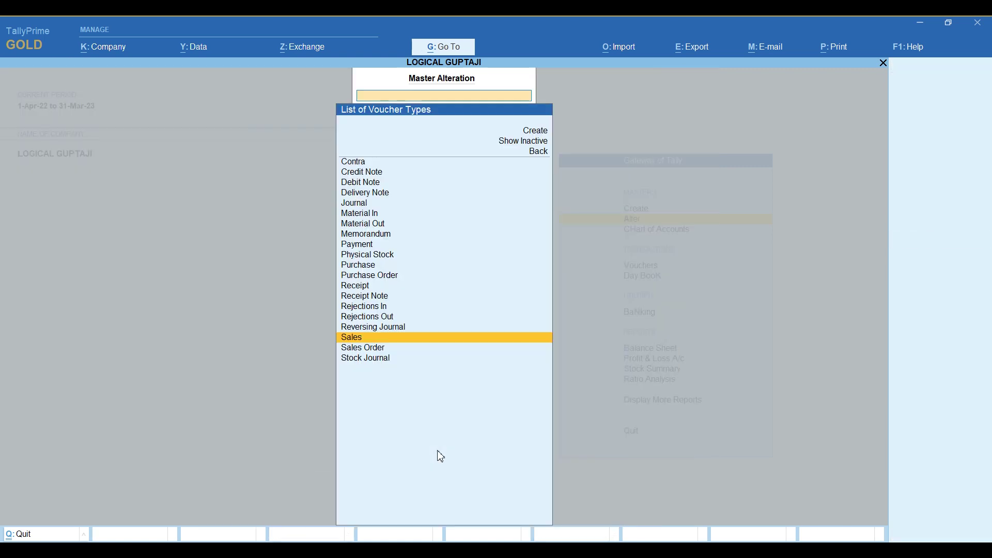
key(Escape)
key(Up)
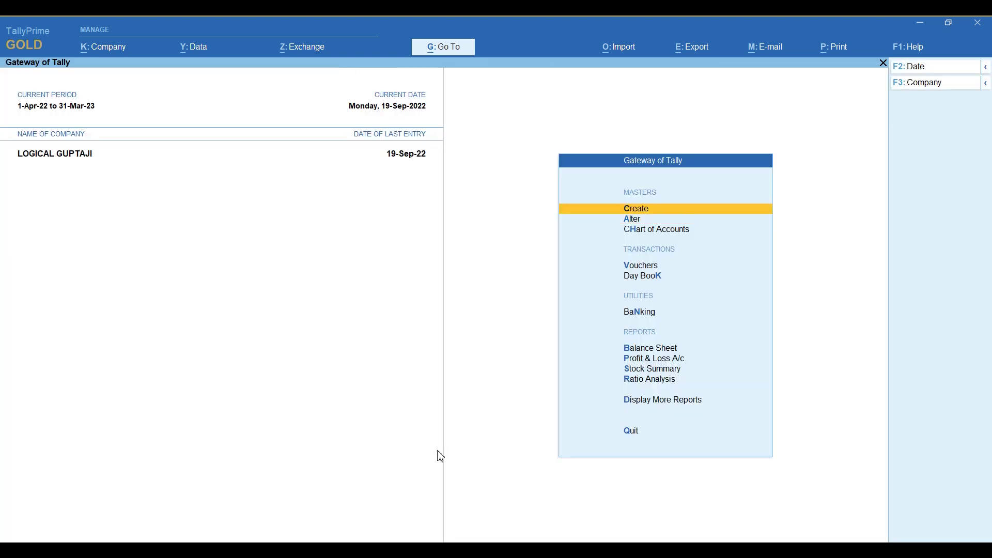
Start a sales voucher in the LOCAL SALE class for party Abc and accept its party details
key(v)
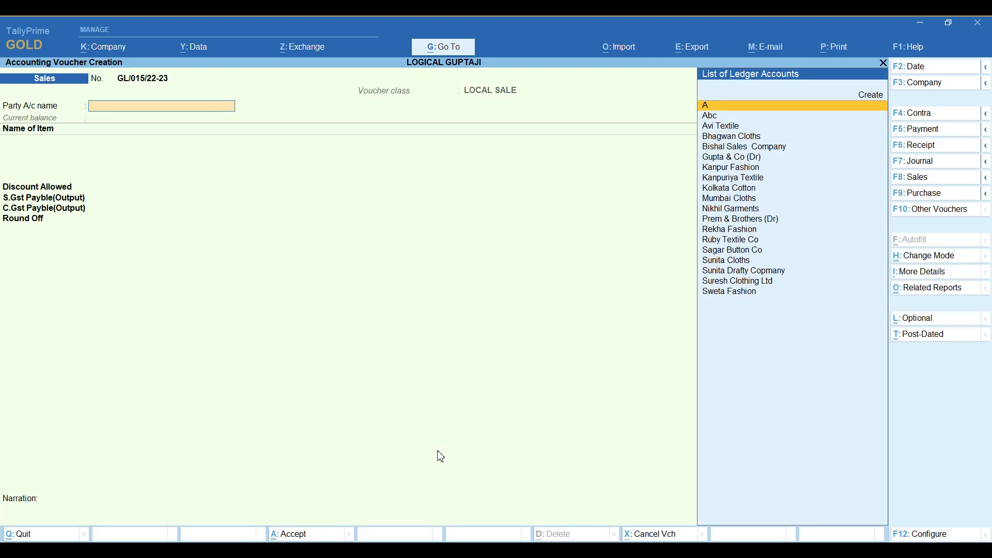
text(abc)
key(Return)
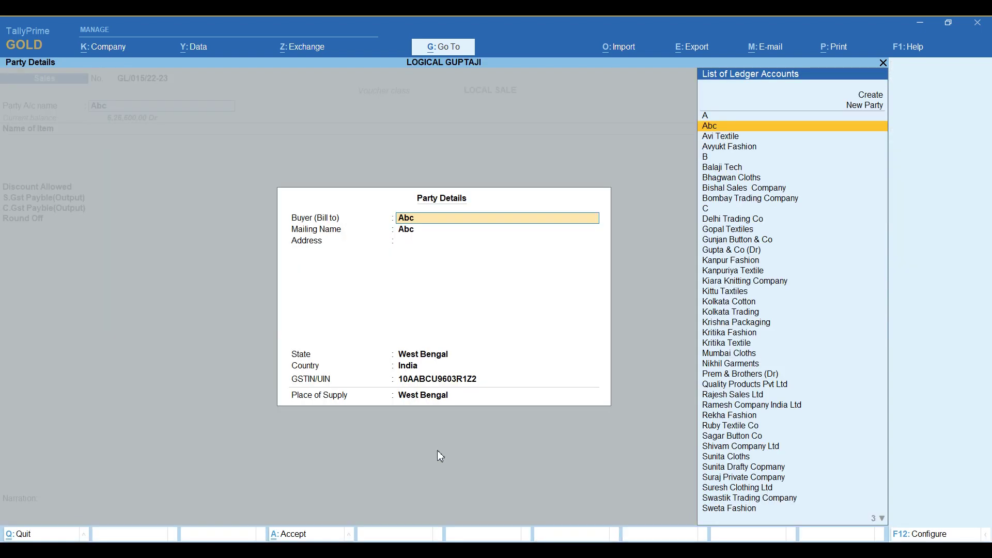
key(ctrl+a)
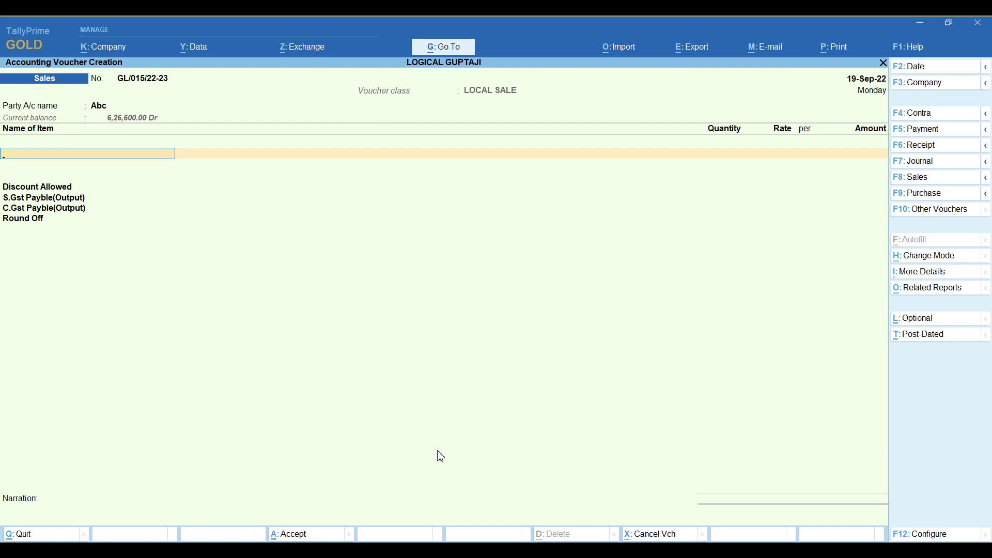
Add Fabric(6006) as the item with a quantity of 1,050.300 KGS at a rate of 350.00
text(fa)
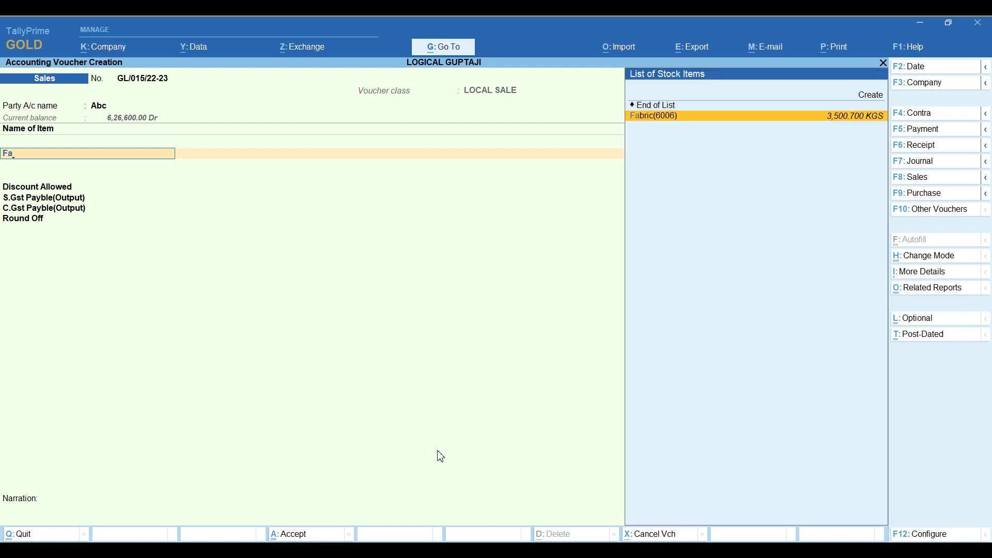
key(Return)
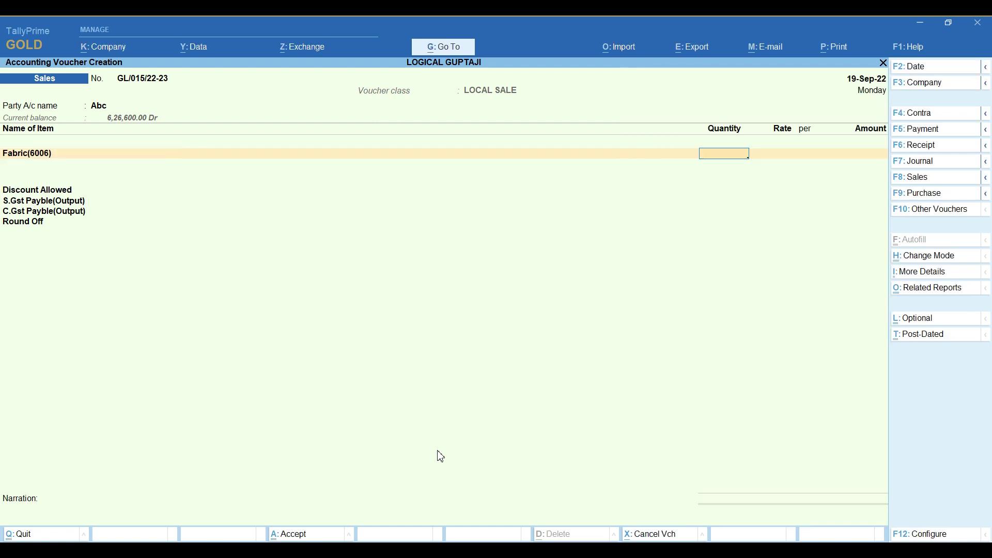
text(1,050.3)
key(Return)
key(Return)
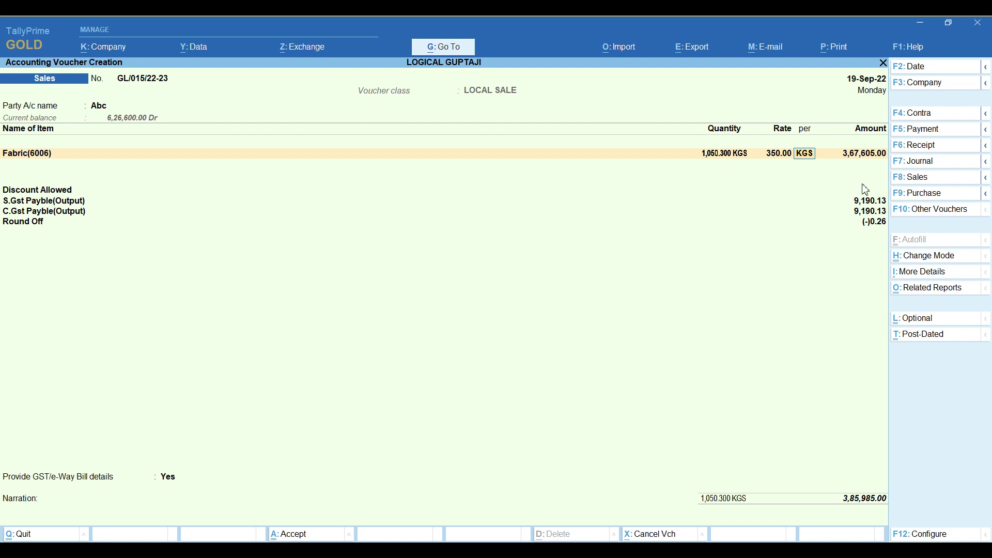
Enter 7,352.10, 2% of the item amount, as the voucher's Discount Allowed amount
key(Return)
key(Return)
key(Return)
key(Return)
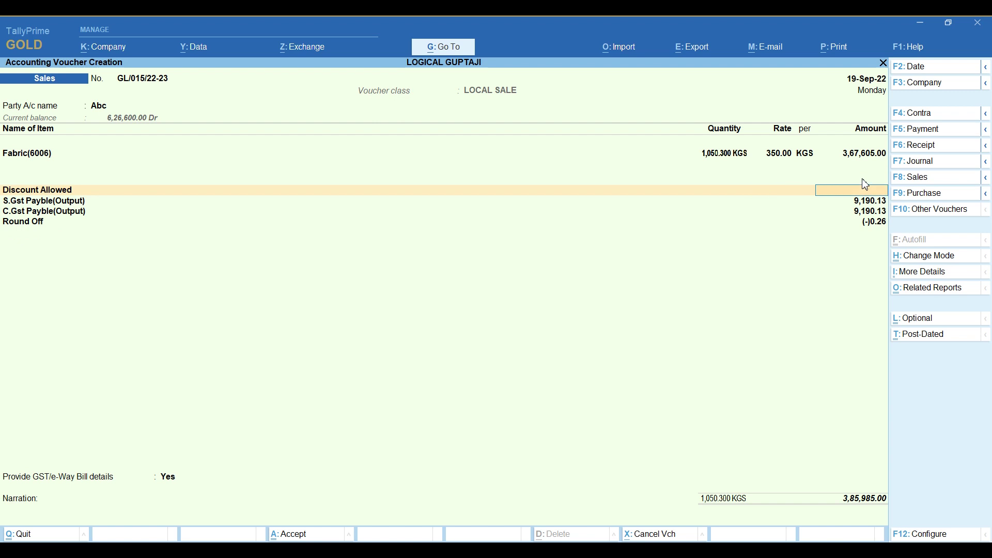
key(BackSpace)
key(Return)
key(Return)
Set Provide GST/e-Way Bill details to No, leave the narration blank and save the sales voucher
key(Up)
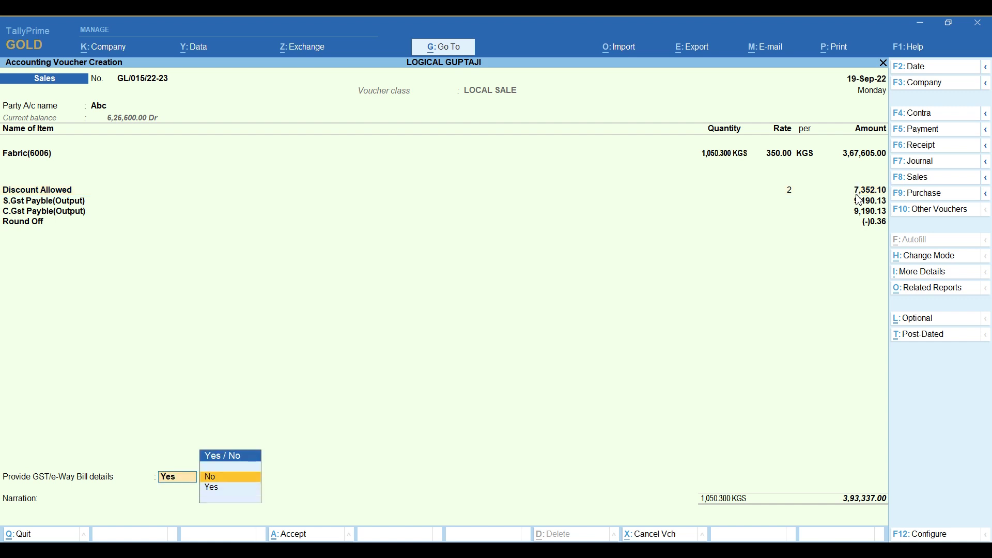
key(Return)
key(Return)
key(Return)
key(Return)
key(Return)
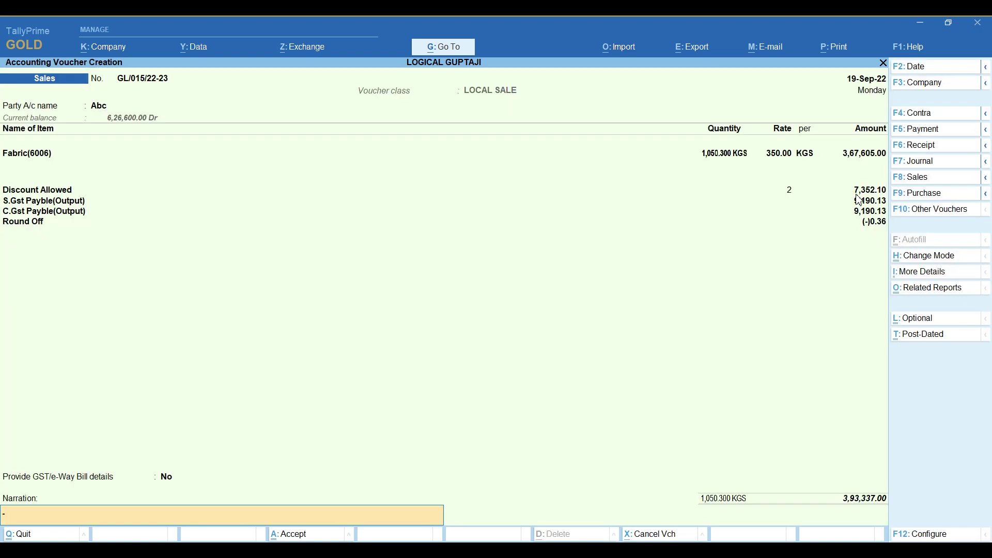
key(Return)
key(Return)
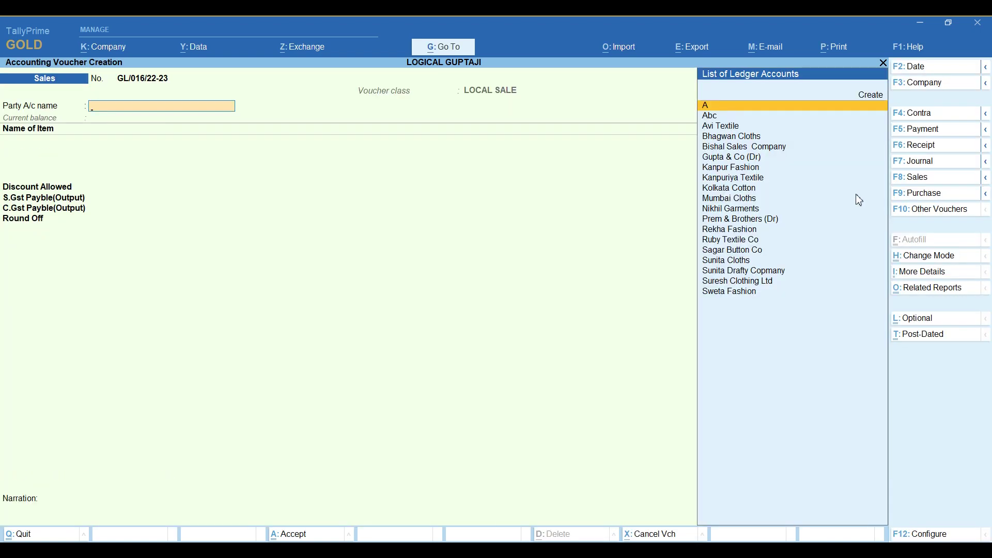
Open the latest Abc sales voucher from the September 2022 sales register and select its Discount Allowed line
key(Escape)
key(Escape)
key(Escape)
key(d)
key(a)
key(s)
key(Return)
key(Down)
key(Down)
key(Down)
key(Down)
key(Down)
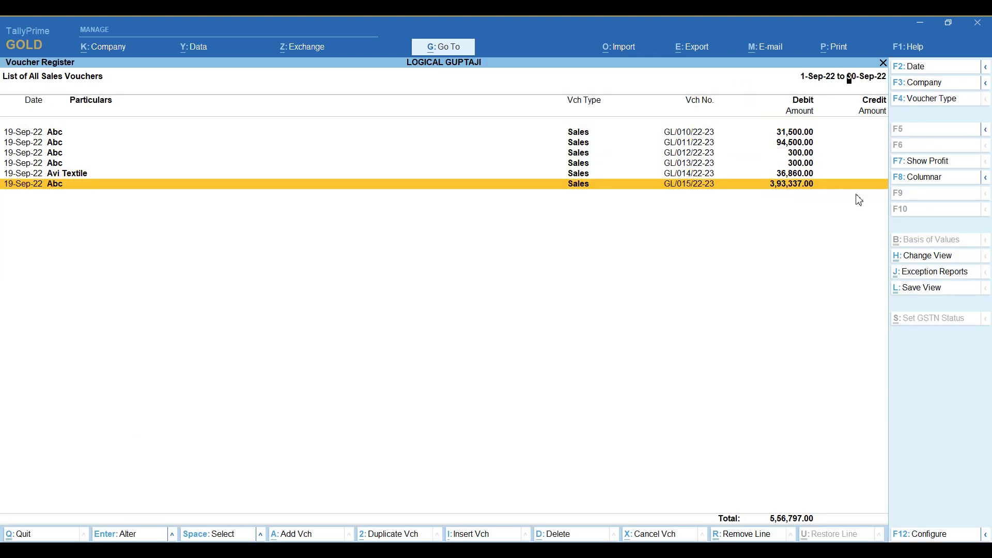
key(Return)
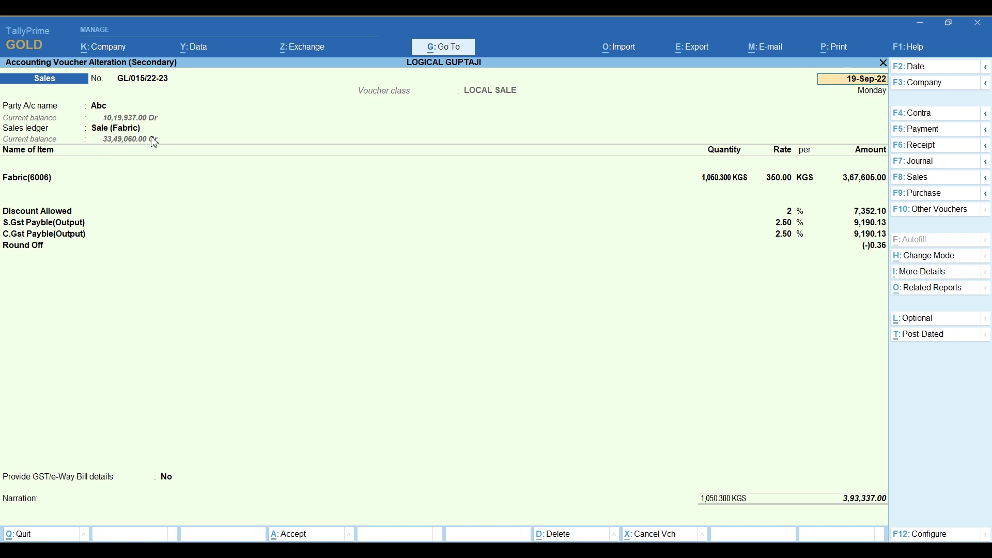
click(63, 217)
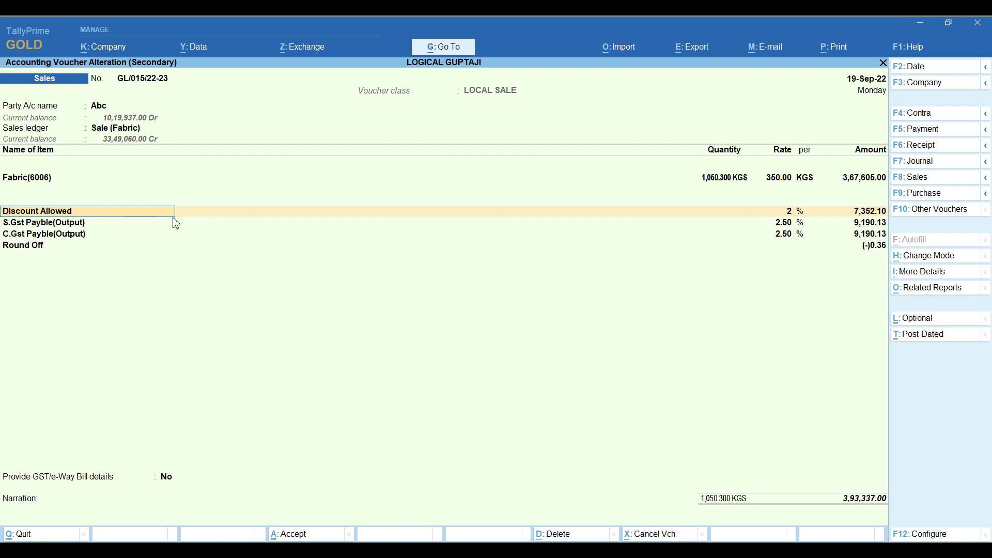